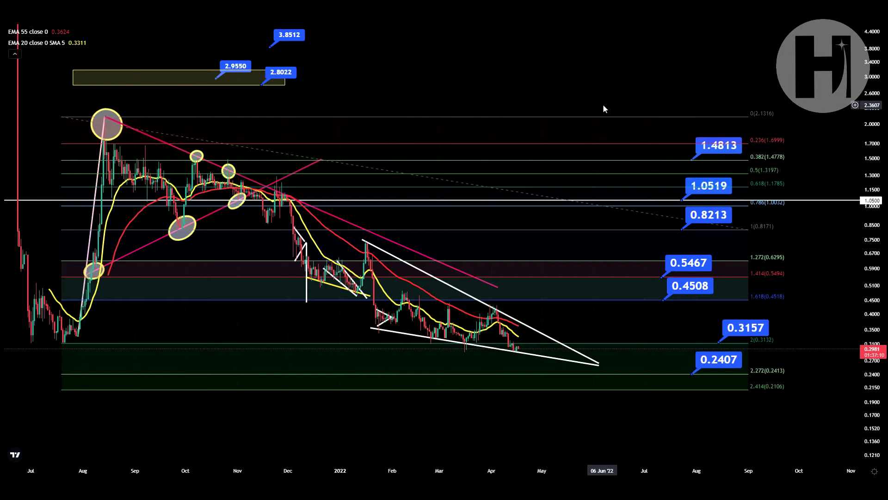
Examine the falling wedge, the earlier decline and the marked Fibonacci price levels around them.
drag(803, 281, 769, 248)
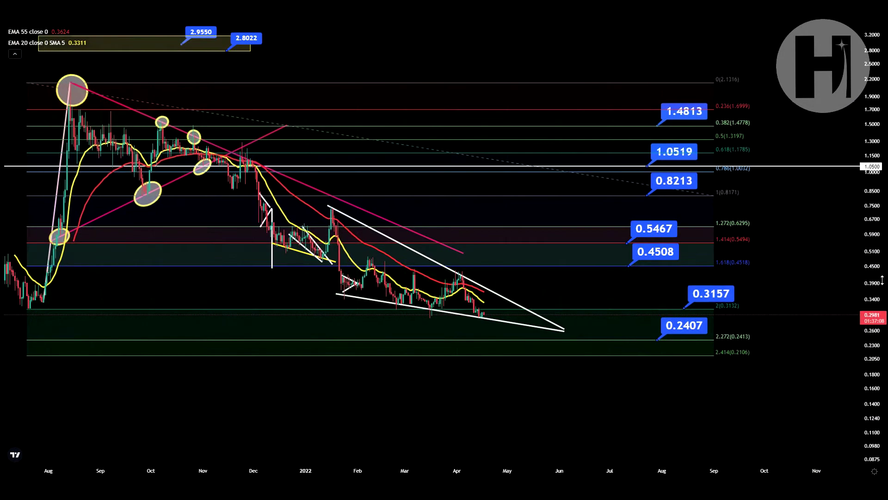
drag(879, 277, 879, 183)
drag(500, 468, 352, 468)
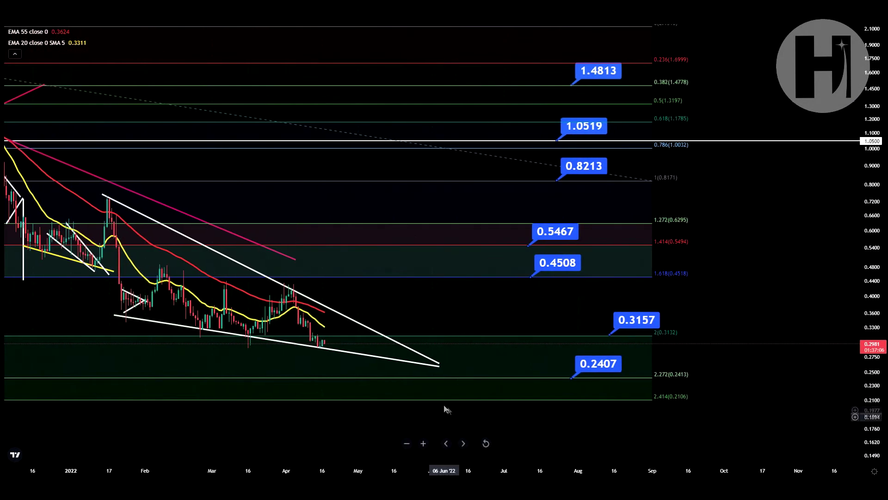
drag(503, 410, 642, 392)
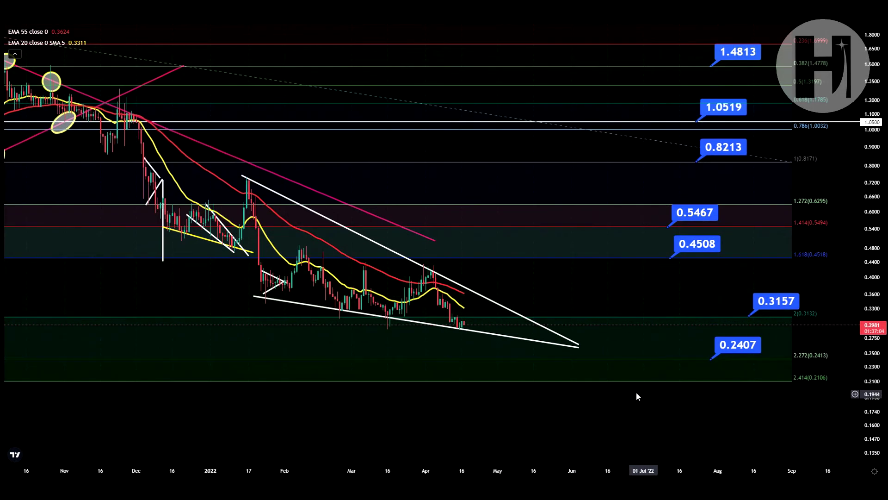
drag(593, 297, 654, 310)
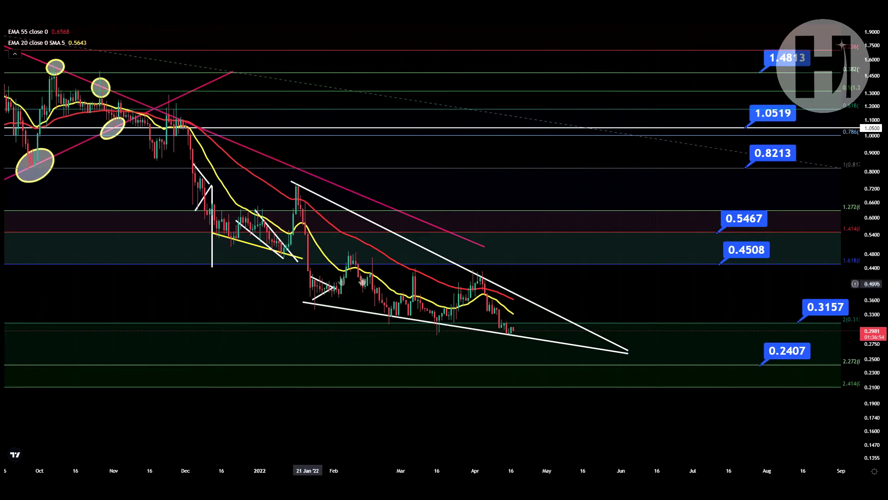
scroll(842, 136, down, 4)
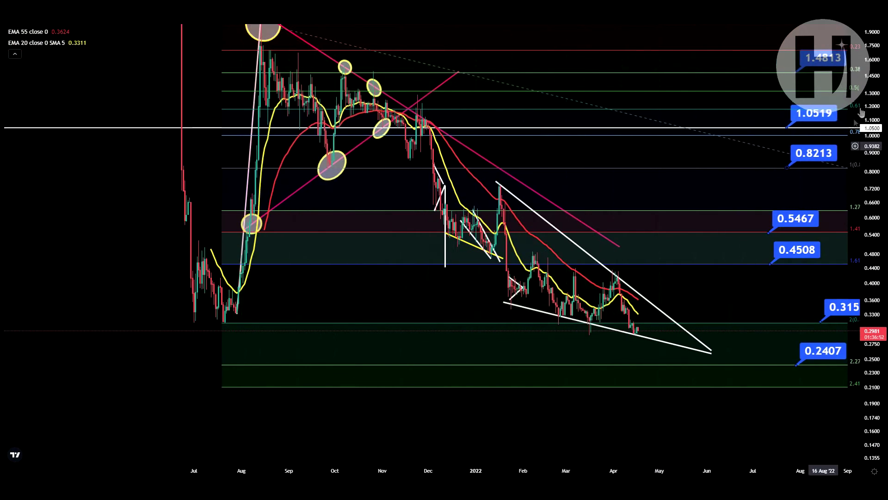
drag(865, 86, 865, 208)
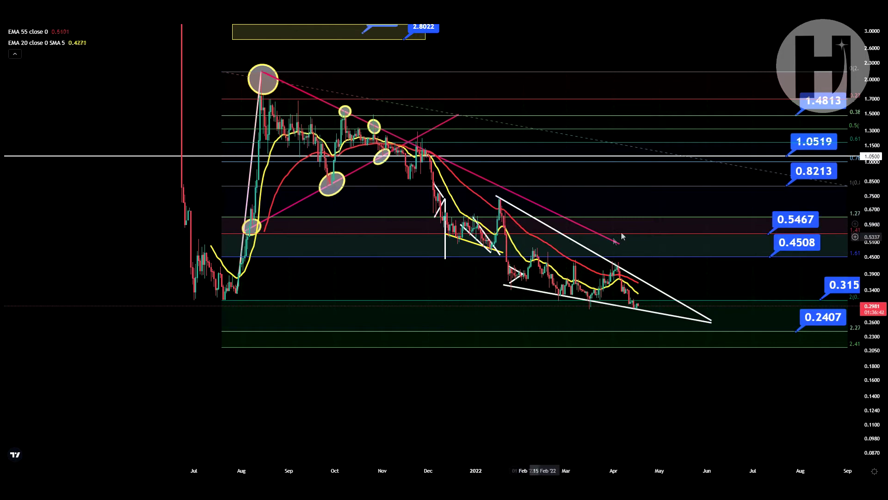
drag(628, 198, 532, 191)
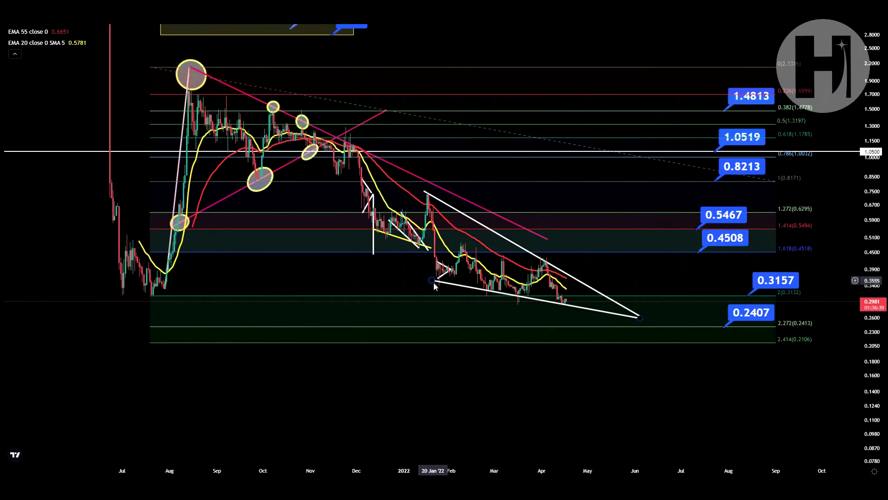
click(426, 286)
drag(426, 283, 419, 279)
drag(366, 273, 319, 279)
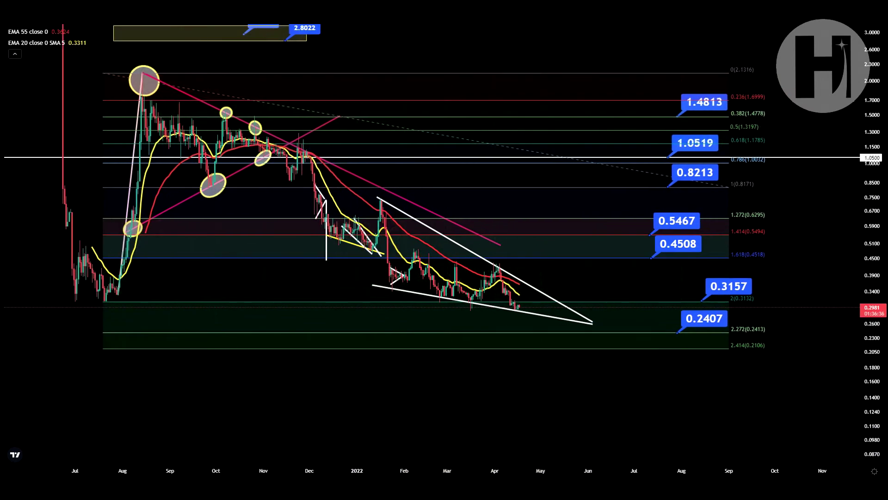
Brush temporary price paths through the falling wedge up to the 1.618 level, circle that level's label, and remove the strokes.
mouse_move(373, 254)
mouse_down()
mouse_move(428, 259)
mouse_move(442, 291)
mouse_move(460, 277)
mouse_move(478, 295)
mouse_move(504, 274)
mouse_move(518, 307)
mouse_move(532, 299)
mouse_move(539, 313)
mouse_move(556, 304)
mouse_up()
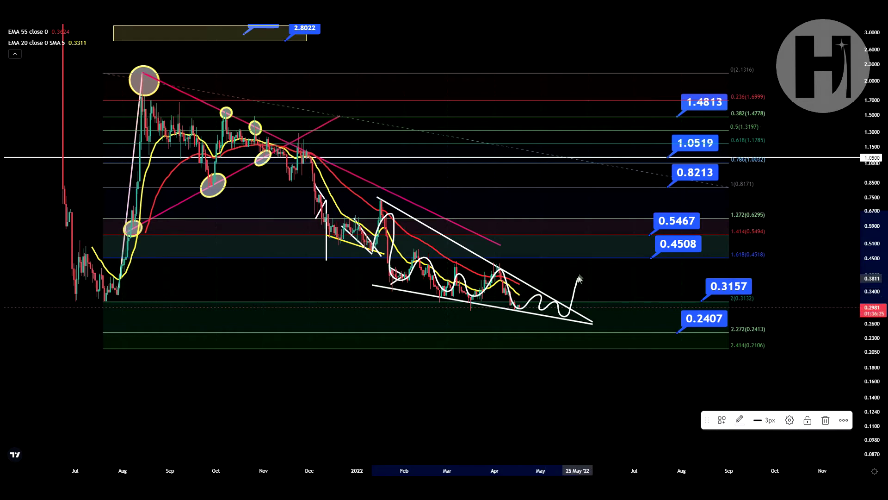
drag(583, 262, 582, 256)
mouse_move(777, 245)
mouse_down()
mouse_move(722, 248)
mouse_move(740, 262)
mouse_move(787, 253)
mouse_move(773, 244)
mouse_up()
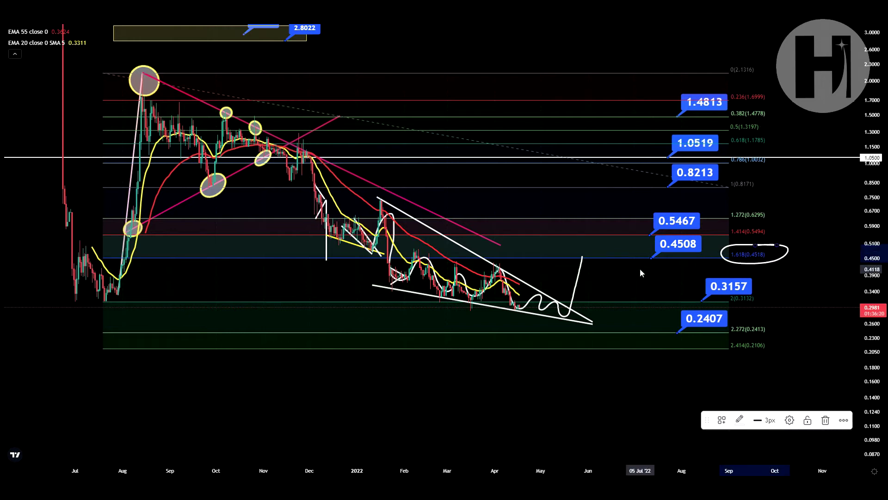
key(ctrl+z)
key(ctrl+z)
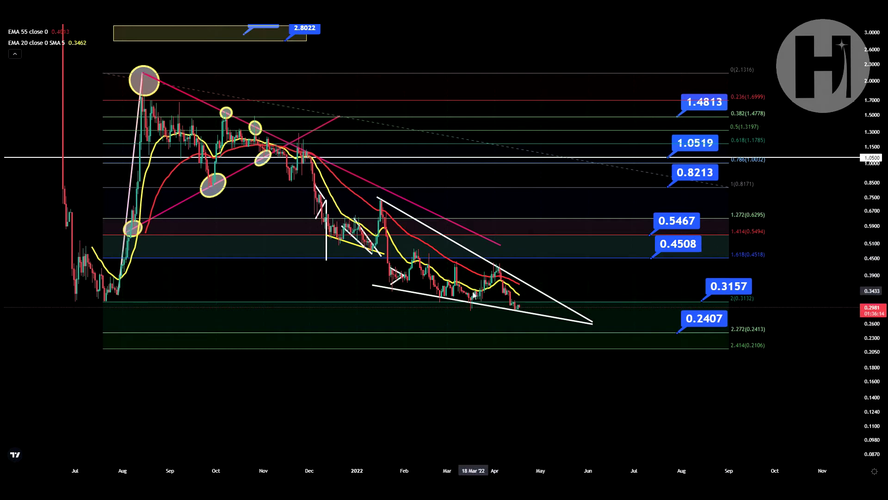
mouse_move(473, 297)
mouse_down()
mouse_move(487, 271)
mouse_move(507, 305)
mouse_move(532, 288)
mouse_move(547, 258)
mouse_up()
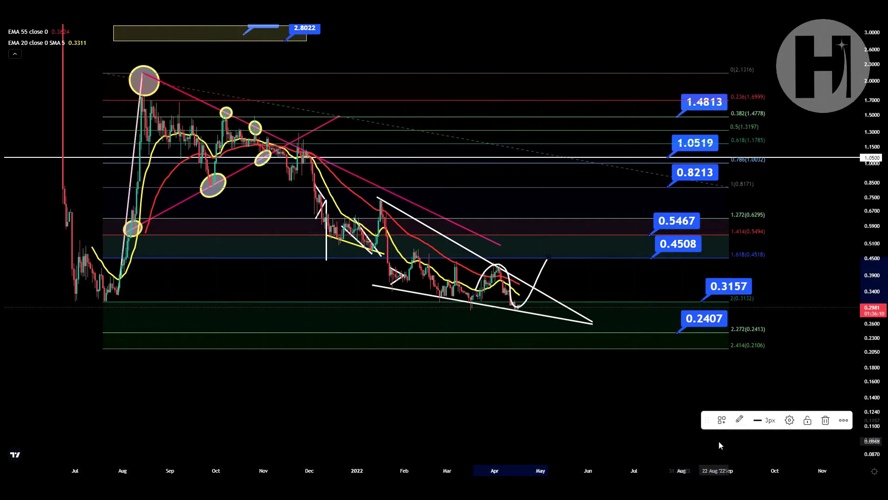
key(Delete)
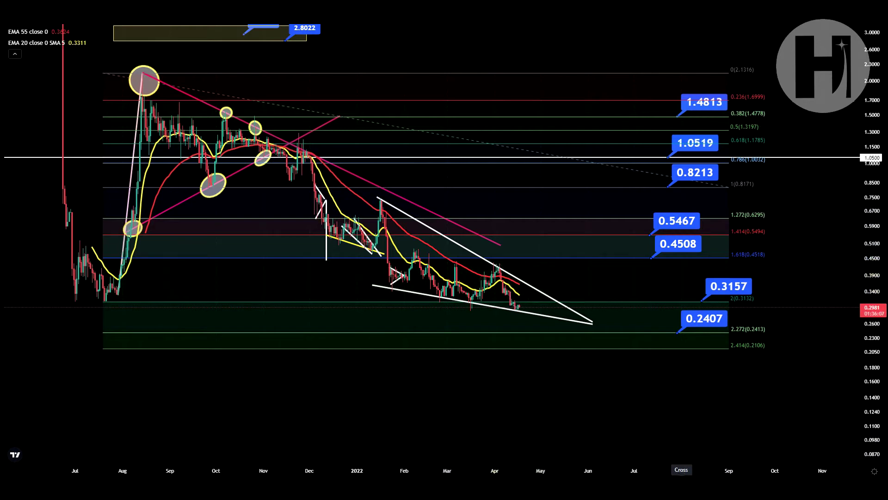
Place a horizontal line at 0.7301 by the January 2022 high and attach a price label to it.
click(593, 199)
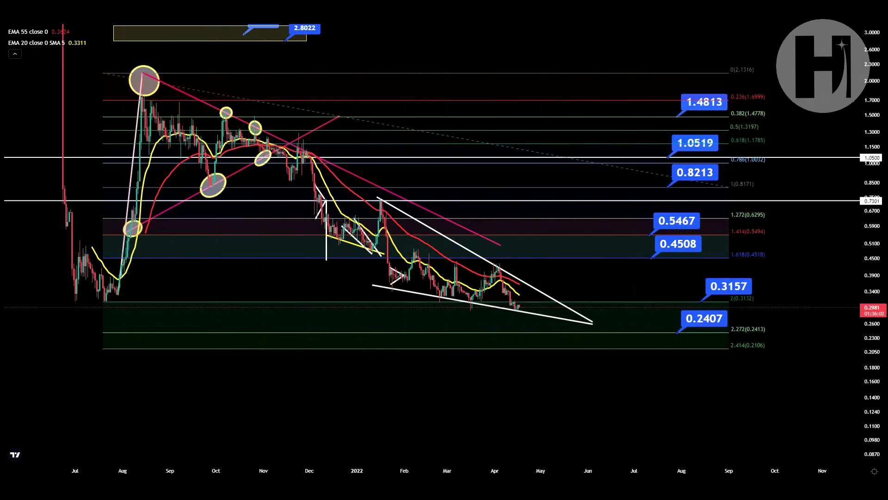
click(801, 199)
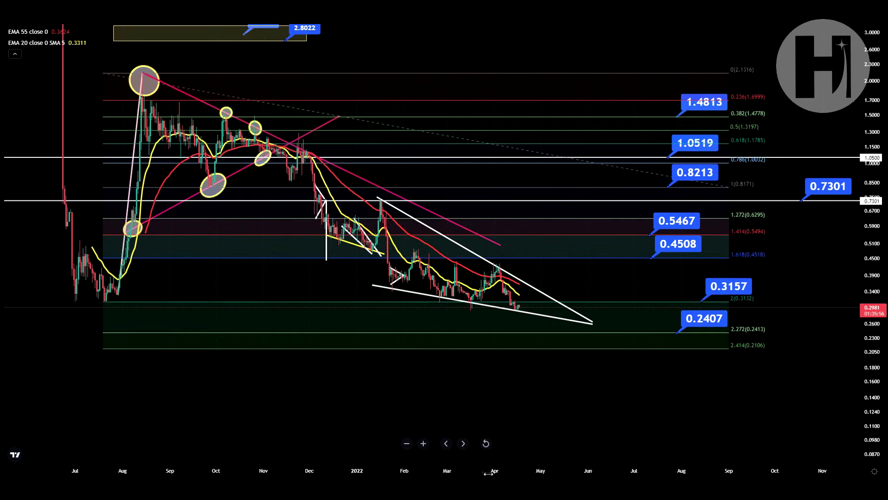
Circle the wedge's January and April highs, brush the price path between them, and undo the strokes.
scroll(271, 400, up, 3)
drag(271, 400, 520, 400)
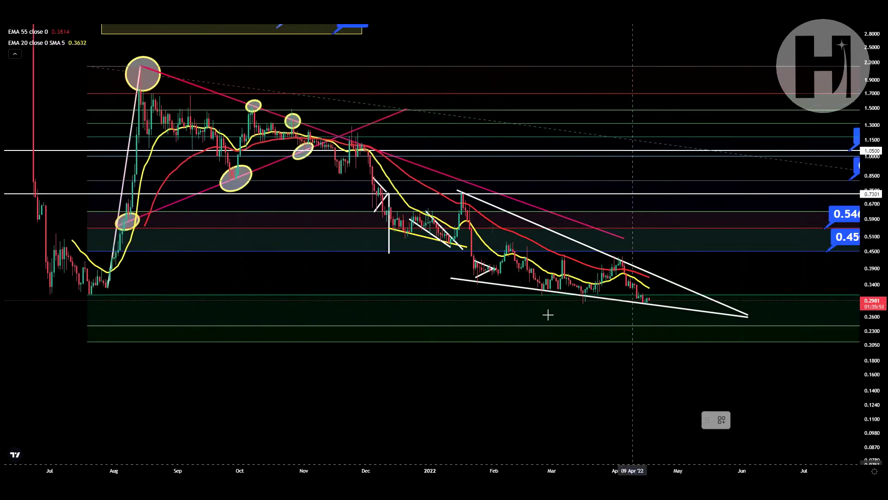
mouse_move(470, 190)
mouse_down()
mouse_move(443, 196)
mouse_move(474, 201)
mouse_up()
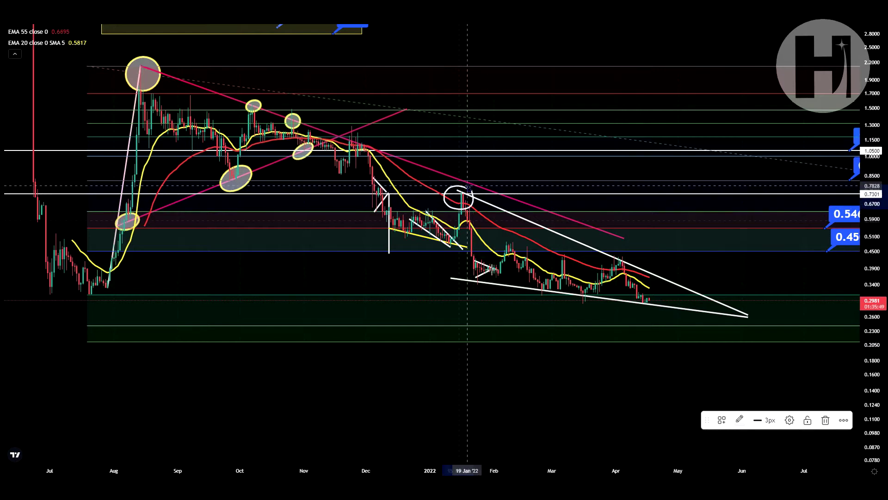
mouse_move(466, 191)
mouse_down()
mouse_move(477, 267)
mouse_move(492, 275)
mouse_move(515, 250)
mouse_move(545, 280)
mouse_move(600, 284)
mouse_move(638, 254)
mouse_move(606, 268)
mouse_move(627, 248)
mouse_up()
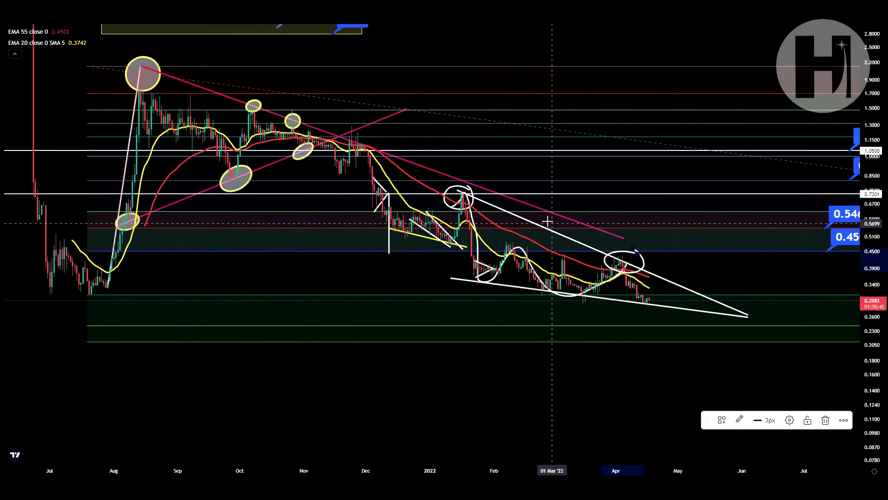
key(ctrl+z)
key(ctrl+z)
key(ctrl+z)
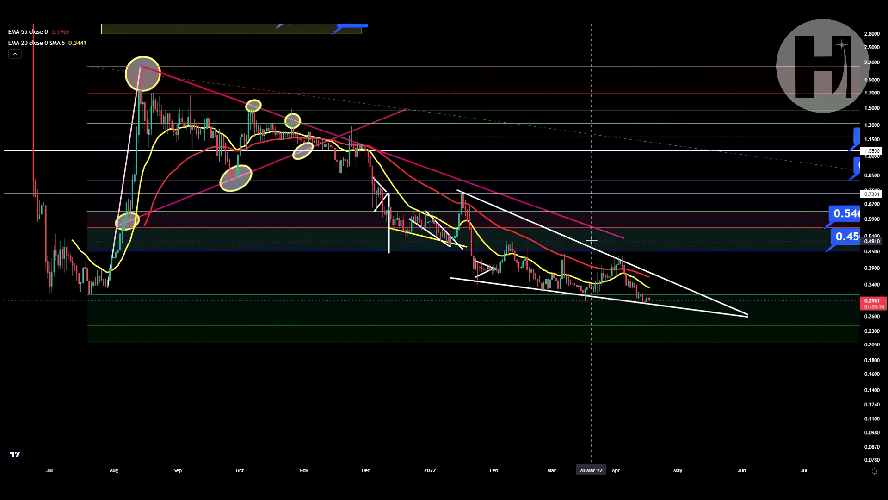
Circle the price touches on the wedge's upper and lower trendlines with freehand strokes, and undo the circles.
mouse_move(451, 210)
mouse_down()
mouse_move(467, 191)
mouse_move(474, 208)
mouse_up()
mouse_move(630, 249)
mouse_down()
mouse_move(611, 261)
mouse_move(636, 251)
mouse_up()
mouse_move(484, 279)
mouse_down()
mouse_move(467, 292)
mouse_move(477, 276)
mouse_up()
mouse_move(542, 281)
mouse_down()
mouse_move(557, 293)
mouse_move(532, 279)
mouse_up()
mouse_move(603, 292)
mouse_down()
mouse_move(657, 308)
mouse_move(652, 298)
mouse_up()
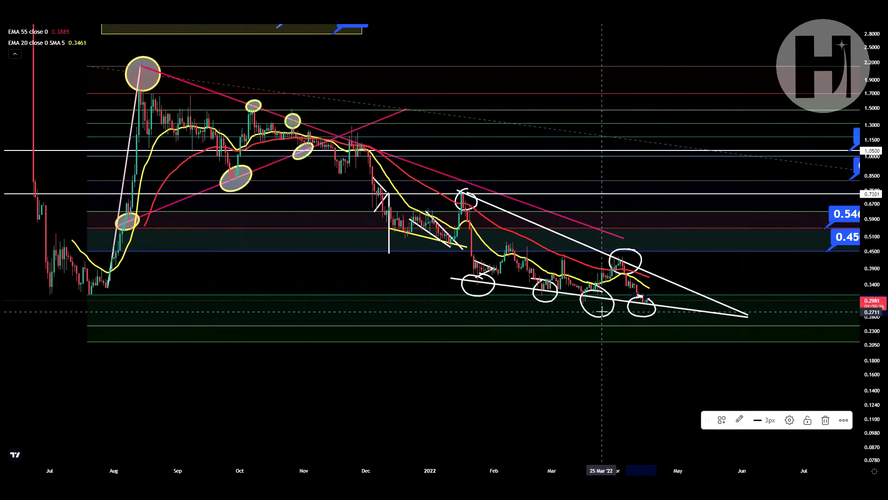
key(ctrl+z)
key(ctrl+z)
key(ctrl+z)
key(ctrl+z)
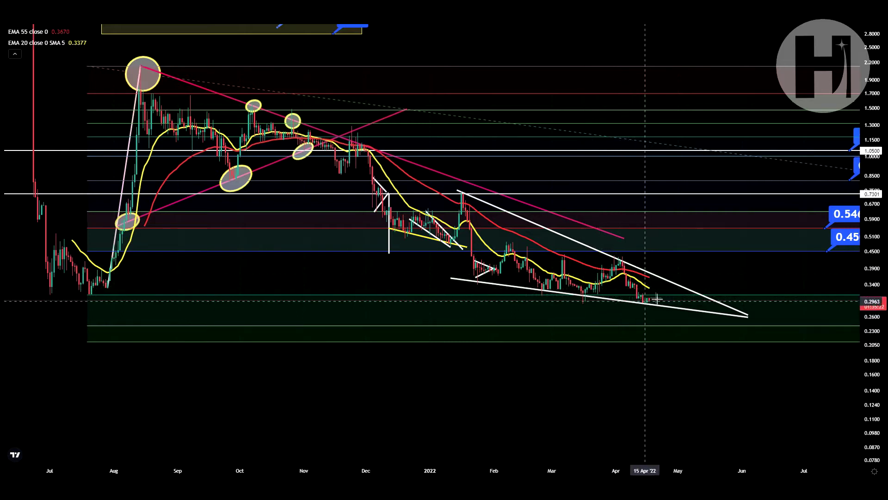
Brush a projected path from the latest candles bouncing inside the wedge and breaking out above it, and delete it.
mouse_move(647, 300)
mouse_down()
mouse_move(656, 287)
mouse_move(675, 299)
mouse_move(692, 287)
mouse_move(705, 299)
mouse_move(741, 259)
mouse_up()
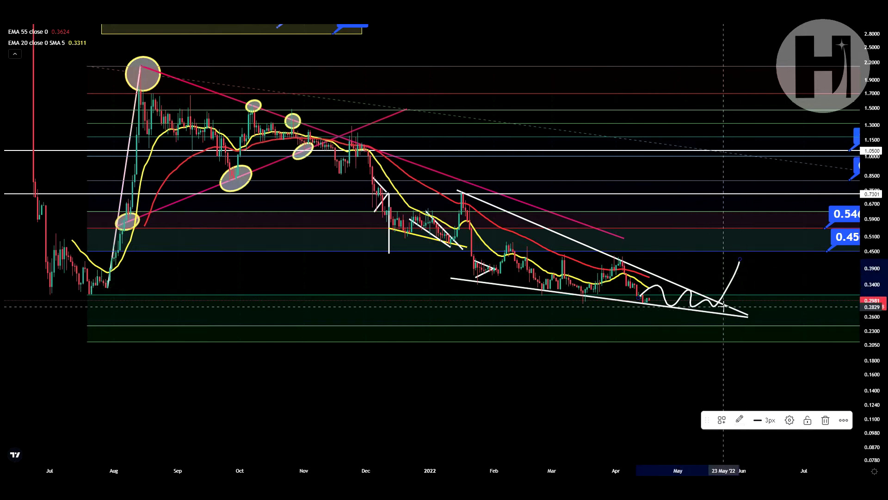
key(Delete)
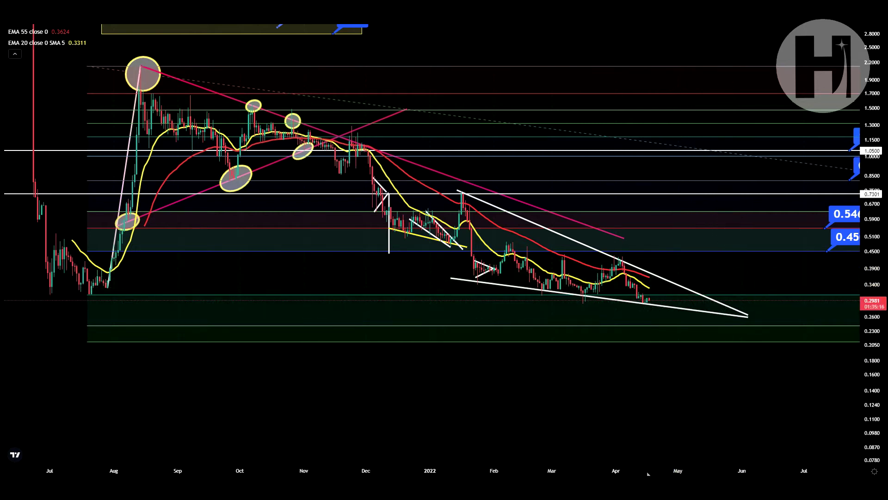
Examine the full price history against the wedge, the moving averages and the marked support and resistance levels.
drag(705, 388, 565, 381)
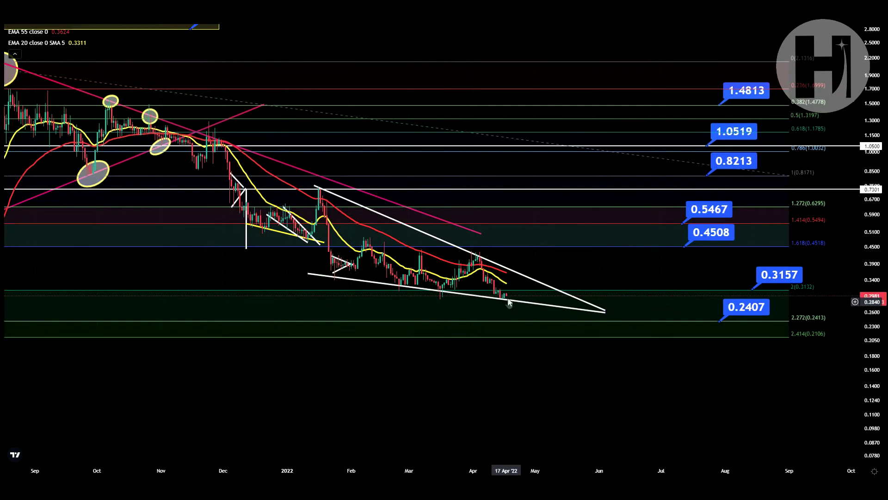
drag(695, 383, 654, 390)
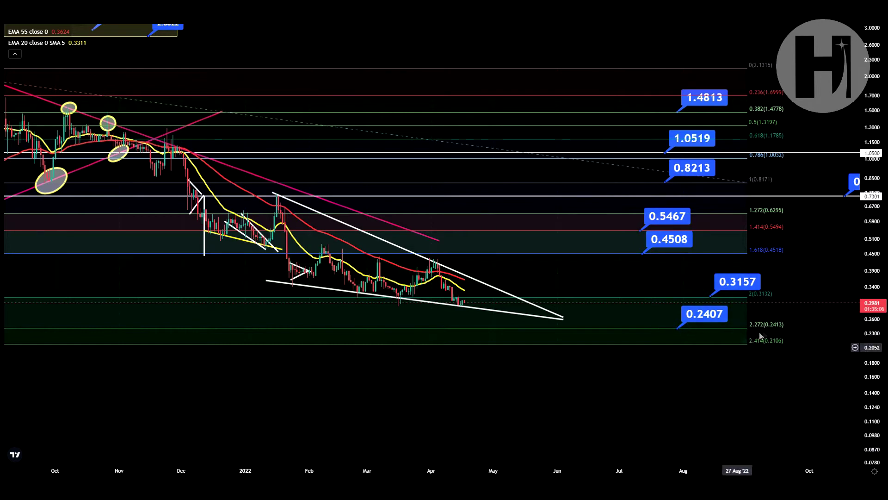
drag(487, 471, 693, 461)
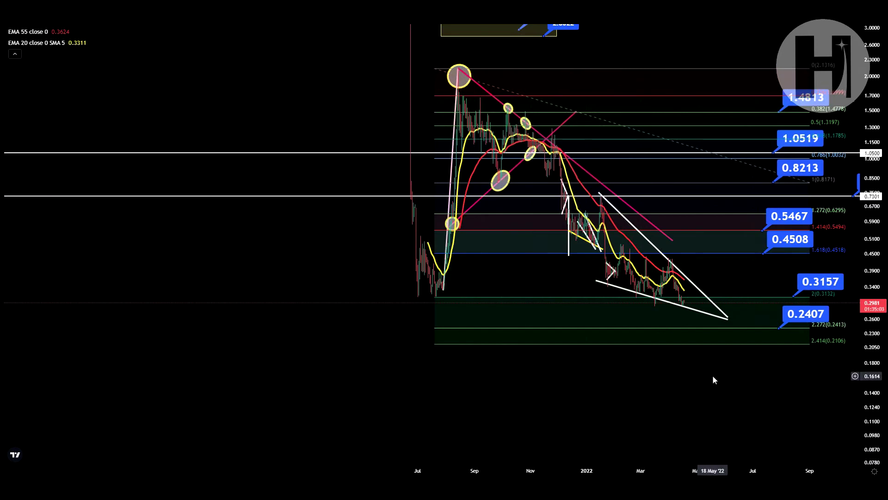
drag(708, 381, 572, 394)
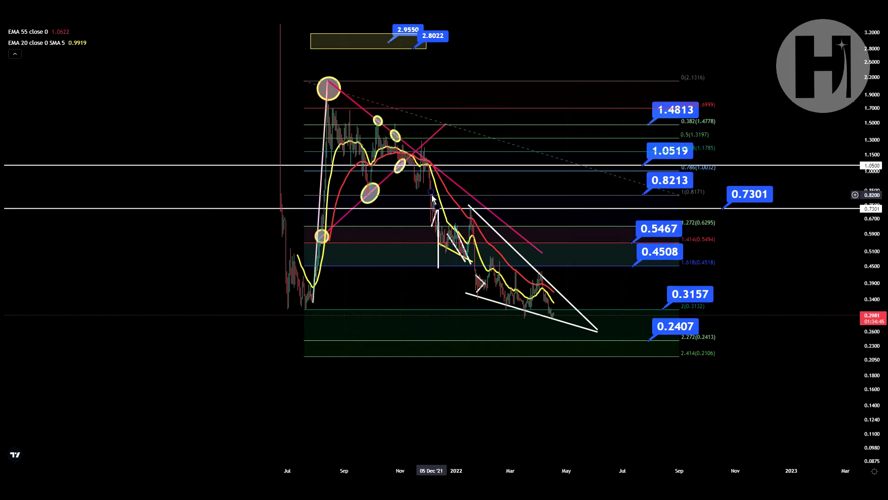
drag(535, 467, 411, 454)
drag(340, 402, 588, 391)
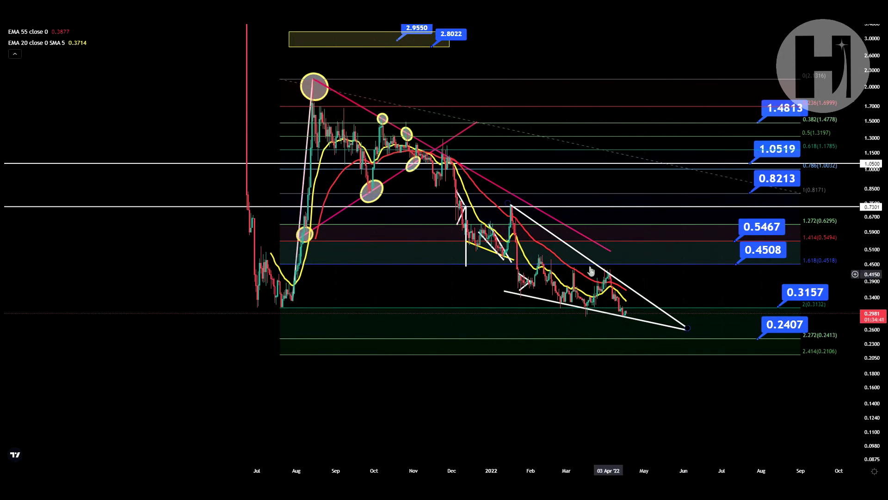
drag(689, 282, 625, 279)
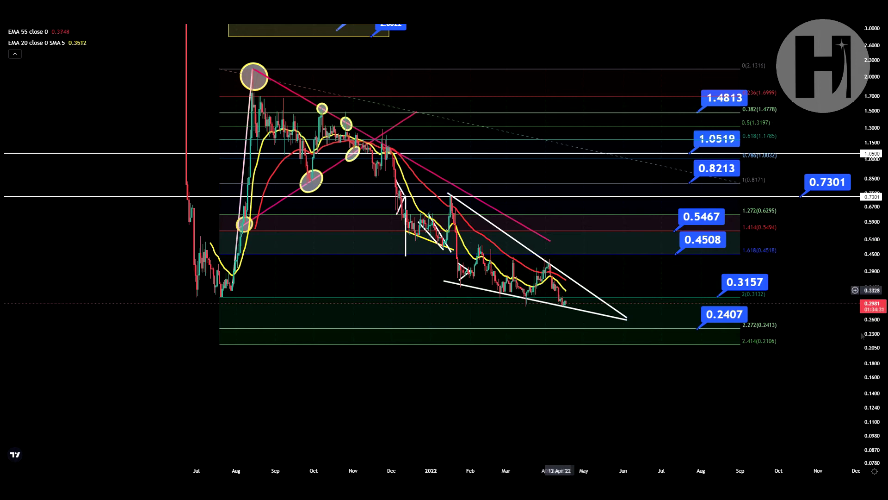
drag(878, 362, 877, 263)
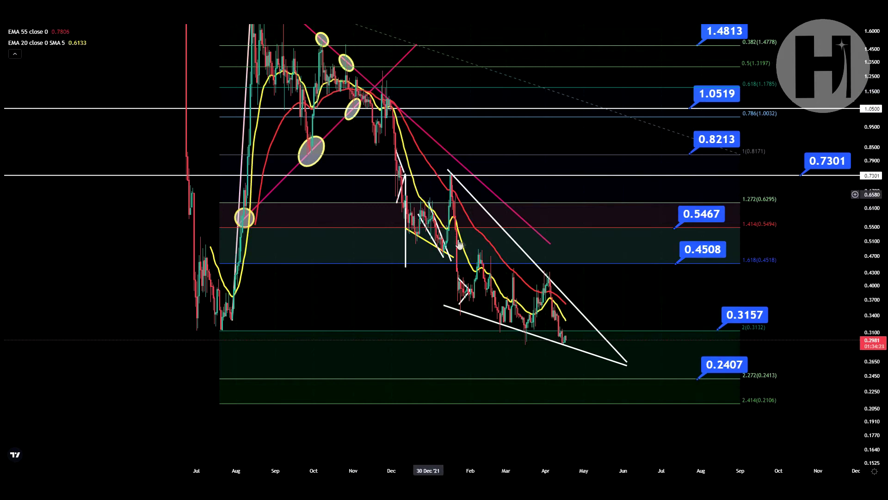
scroll(481, 338, up, 4)
drag(477, 340, 690, 313)
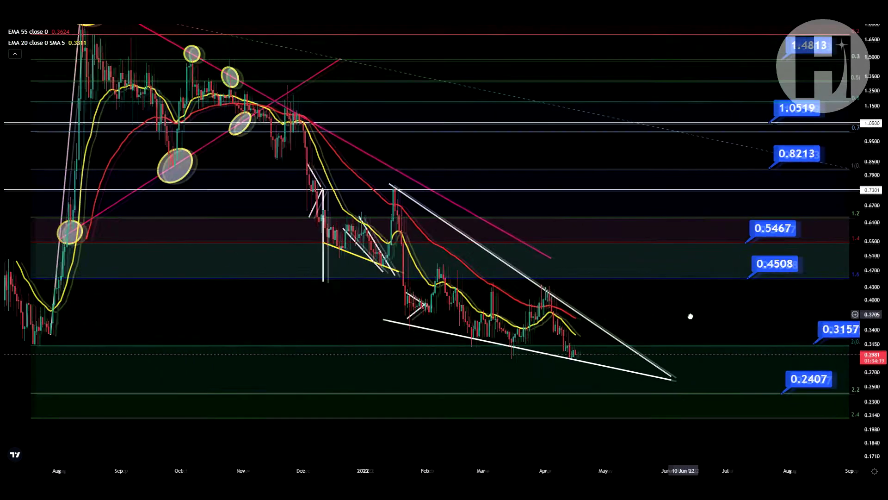
drag(587, 287, 603, 259)
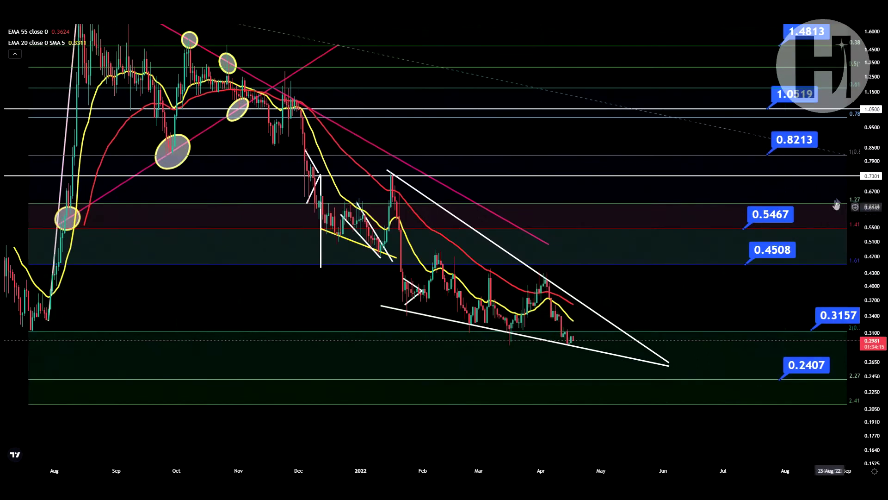
Extend the pink descending trendline to about 0.31 in early July 2022 and delete the pink ascending trendline.
drag(856, 195, 763, 289)
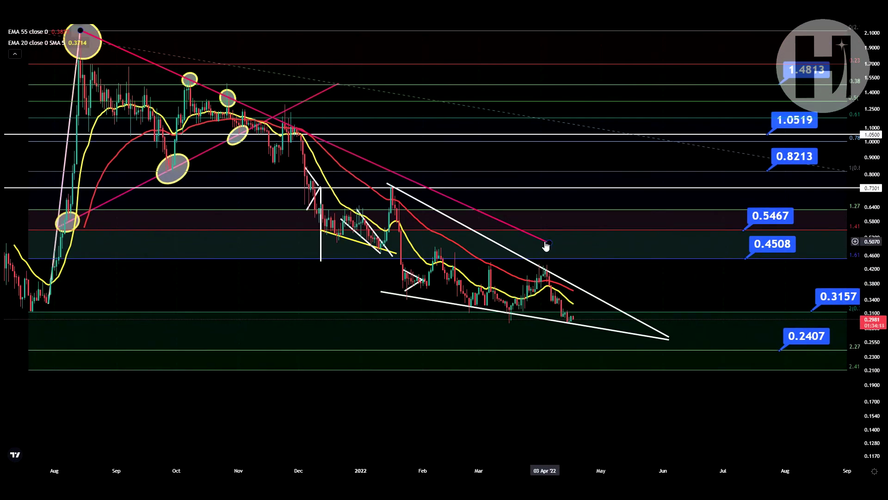
drag(549, 244, 728, 316)
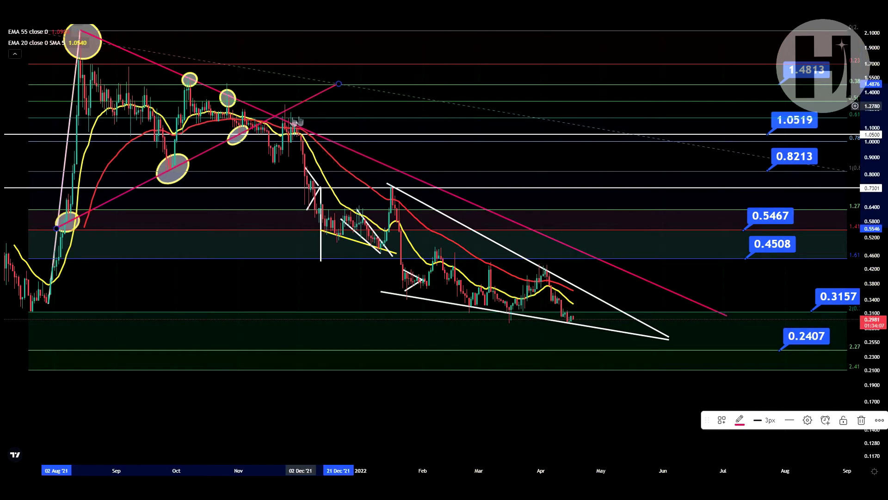
key(Delete)
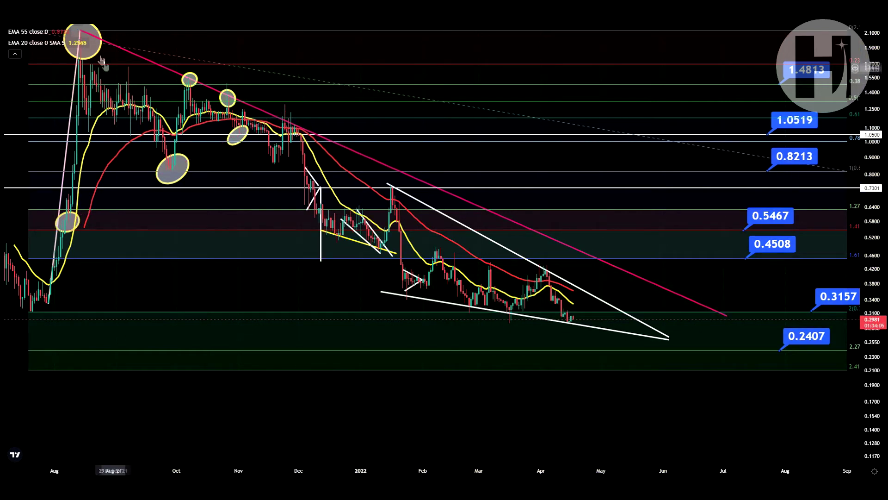
Move the 1.0519 price label to 1.1855 near the 0.618 Fibonacci level.
drag(98, 37, 132, 60)
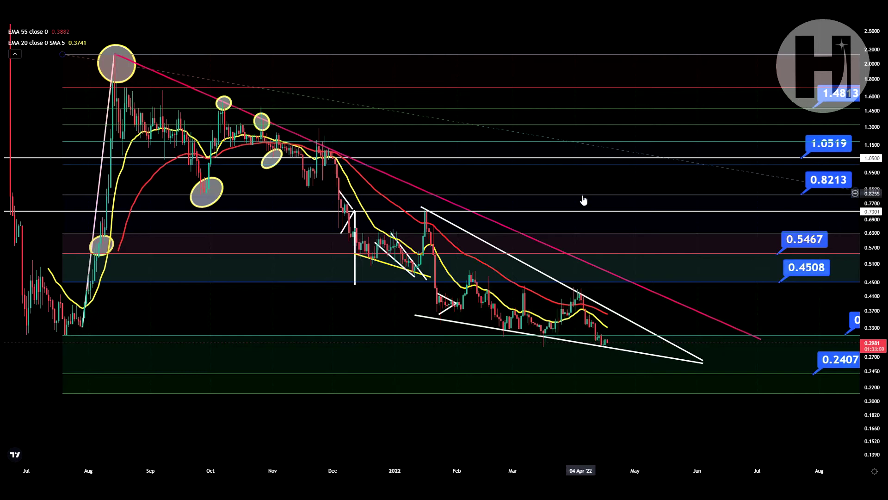
drag(556, 180, 452, 293)
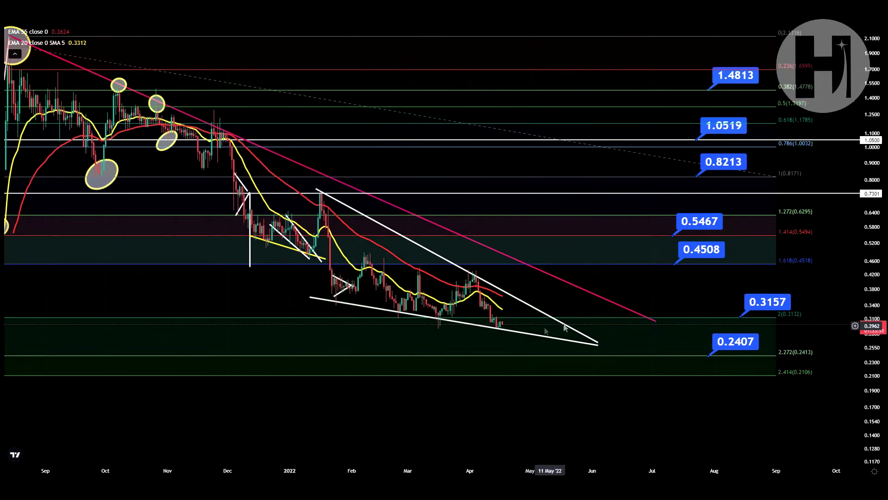
drag(627, 338, 602, 347)
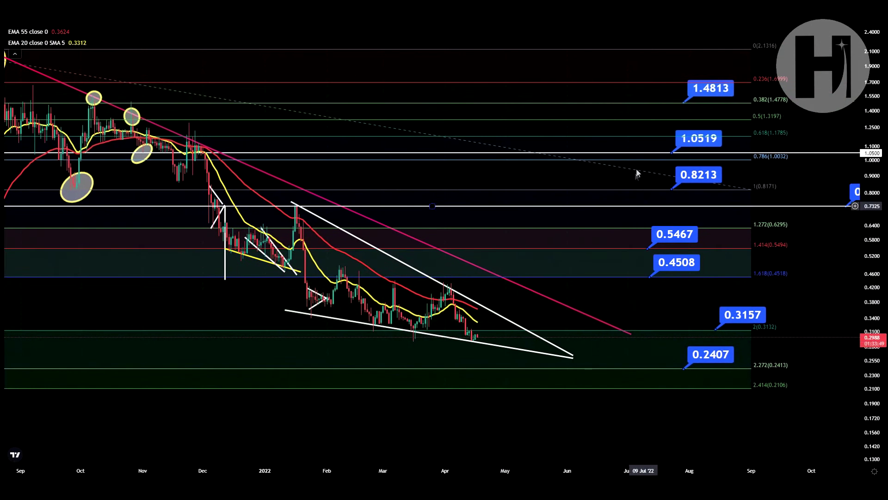
drag(675, 138, 668, 125)
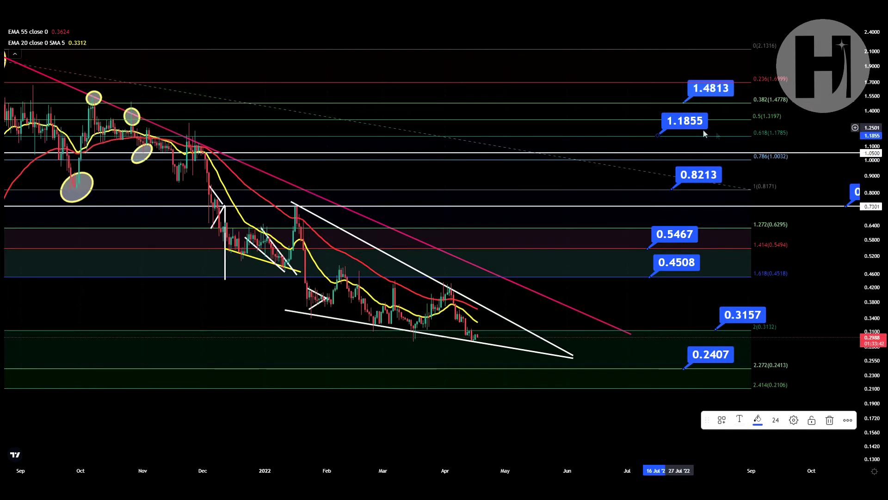
Brush a curve from the January high along the wedge's lows, up to about 1.18 and back down to about 0.77.
scroll(541, 462, down, 3)
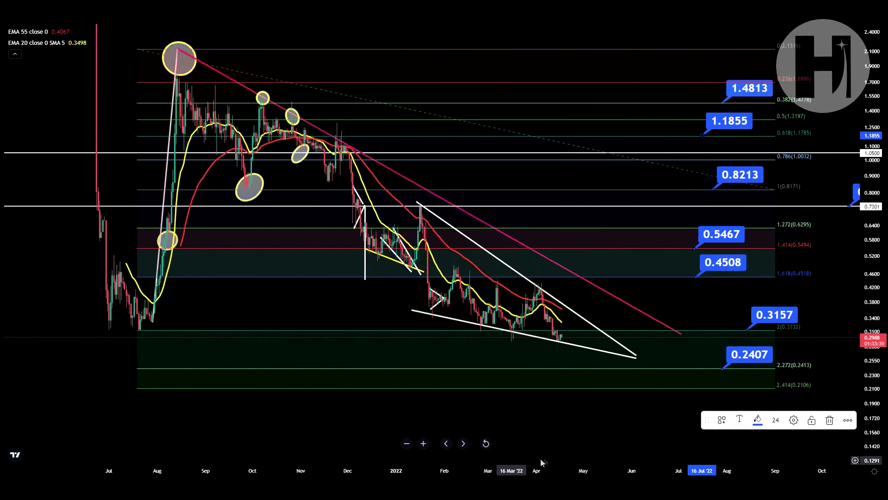
scroll(541, 461, down, 2)
drag(885, 104, 885, 121)
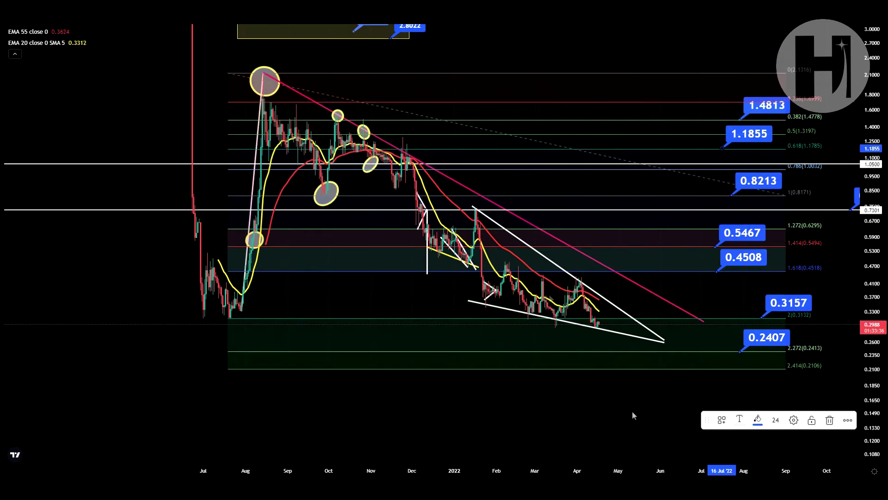
drag(601, 164, 601, 179)
key(ctrl+z)
mouse_move(436, 203)
mouse_down()
mouse_move(601, 179)
mouse_move(622, 147)
mouse_up()
drag(650, 179, 678, 203)
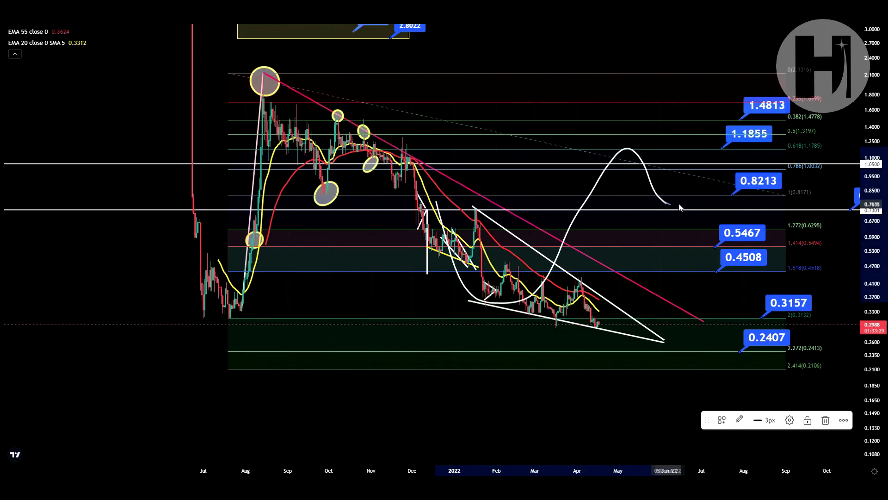
Brush arcs over the August 2021 peak, the projected top and the wedge bottom plus a stepped decline, and undo all the strokes.
mouse_move(235, 137)
mouse_down()
mouse_move(326, 78)
mouse_move(336, 94)
mouse_up()
mouse_move(503, 146)
mouse_down()
mouse_move(611, 124)
mouse_move(740, 322)
mouse_move(812, 383)
mouse_up()
drag(367, 327, 657, 332)
mouse_move(724, 383)
mouse_down()
mouse_move(841, 369)
mouse_move(858, 356)
mouse_up()
key(ctrl+z)
key(ctrl+z)
key(ctrl+z)
key(ctrl+z)
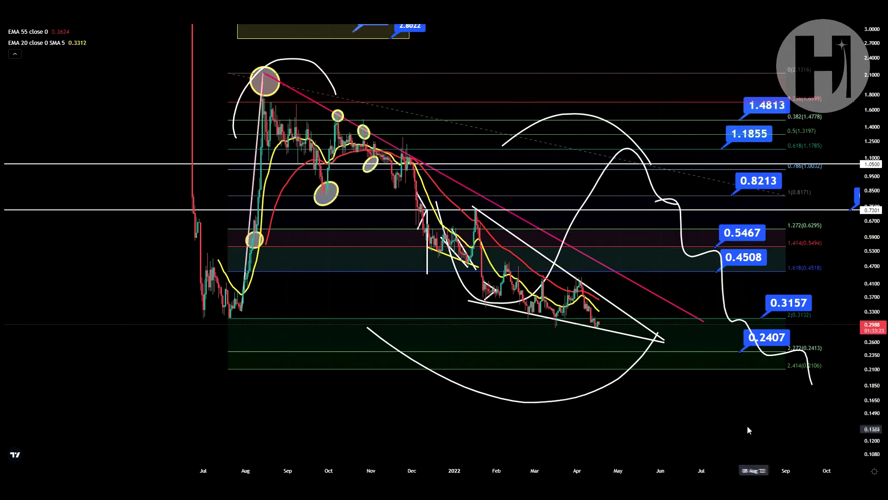
key(ctrl+z)
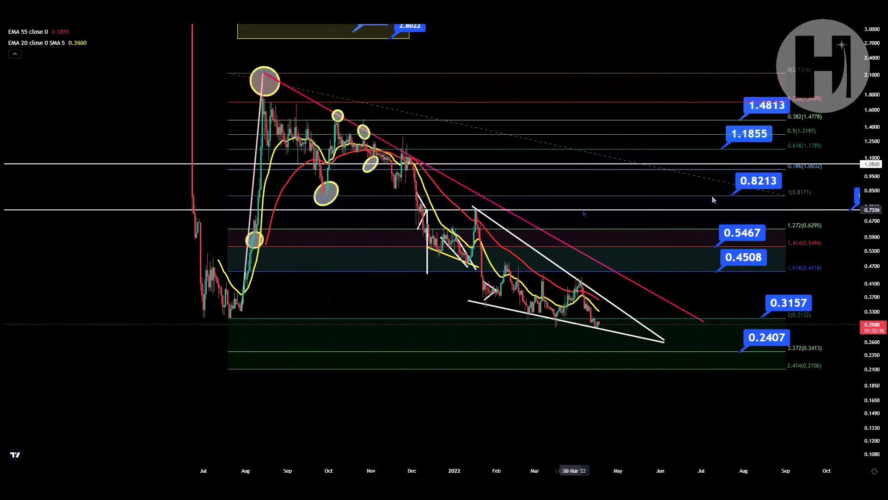
Circle the 0.618 Fibonacci level beside the 1.1855 label with the brush, and delete the marking.
mouse_move(749, 150)
mouse_down()
mouse_move(828, 150)
mouse_move(762, 140)
mouse_up()
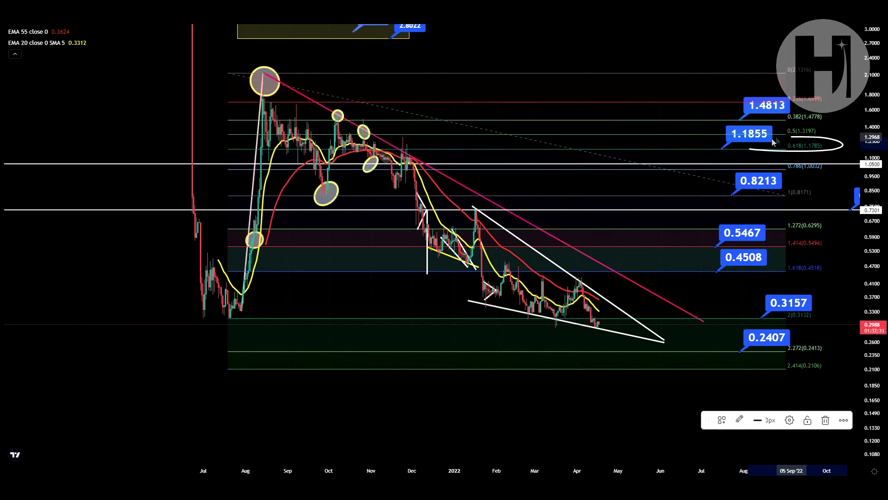
mouse_move(784, 254)
mouse_down()
mouse_move(839, 262)
mouse_move(814, 277)
mouse_move(781, 255)
mouse_move(782, 241)
mouse_move(815, 251)
mouse_move(805, 234)
mouse_move(785, 236)
mouse_move(787, 217)
mouse_move(766, 225)
mouse_move(826, 230)
mouse_move(819, 216)
mouse_up()
key(Delete)
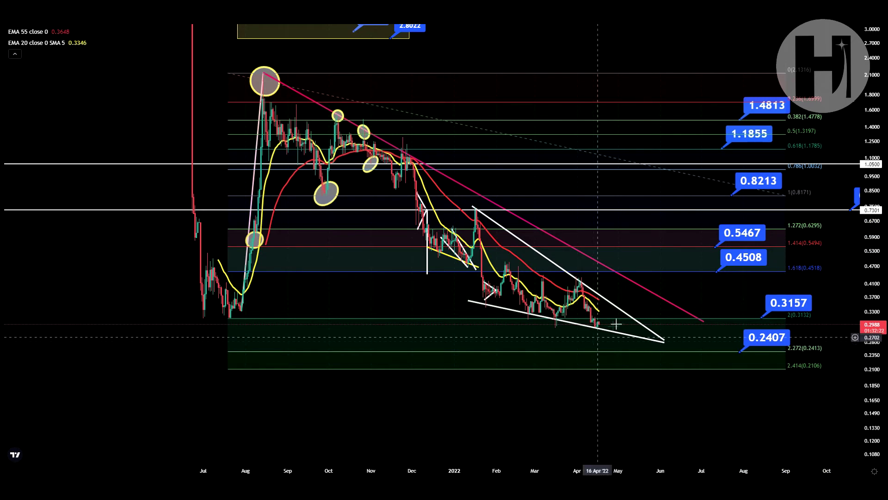
Measure the price move from about 0.30 up to the lower white horizontal line, and clear the measurement.
drag(669, 323, 714, 210)
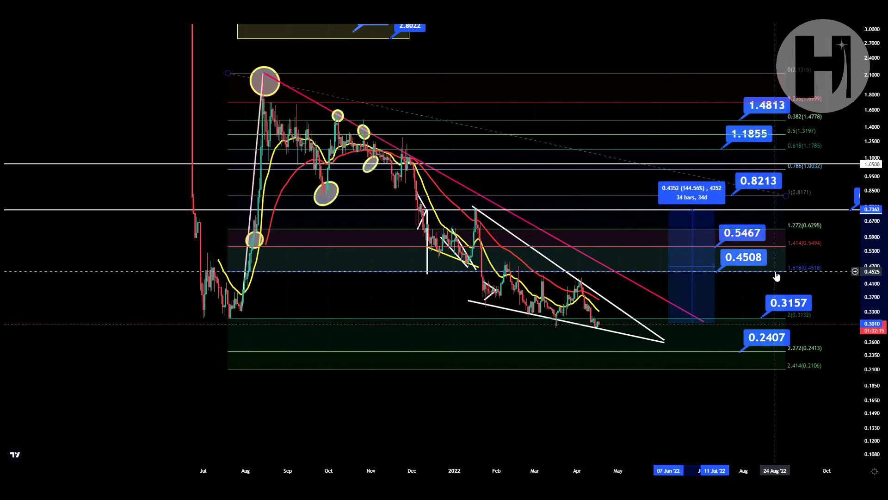
click(835, 273)
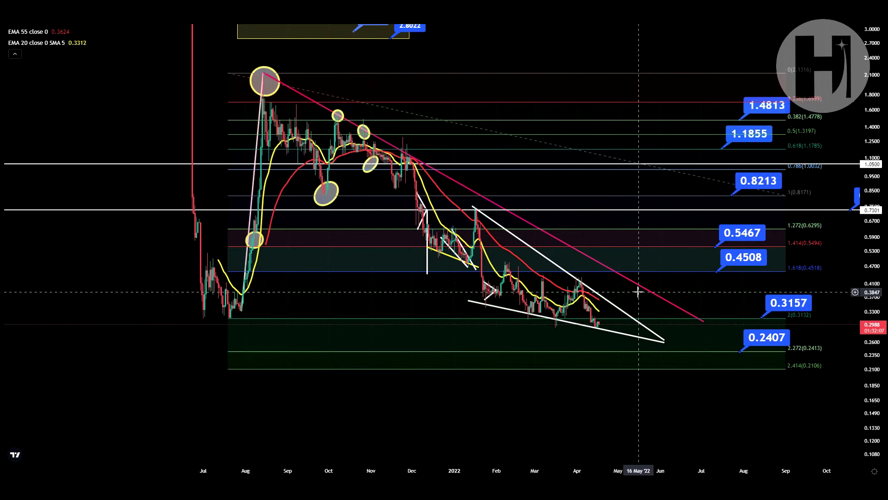
Bring back the RSI pane, maximise it and fit the RSI history since July 2021 into view.
double_click(696, 399)
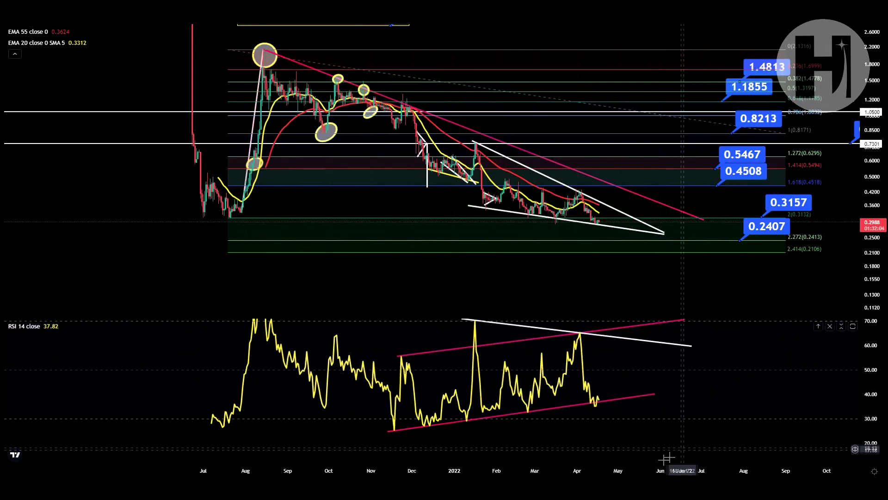
drag(656, 467, 597, 467)
double_click(679, 401)
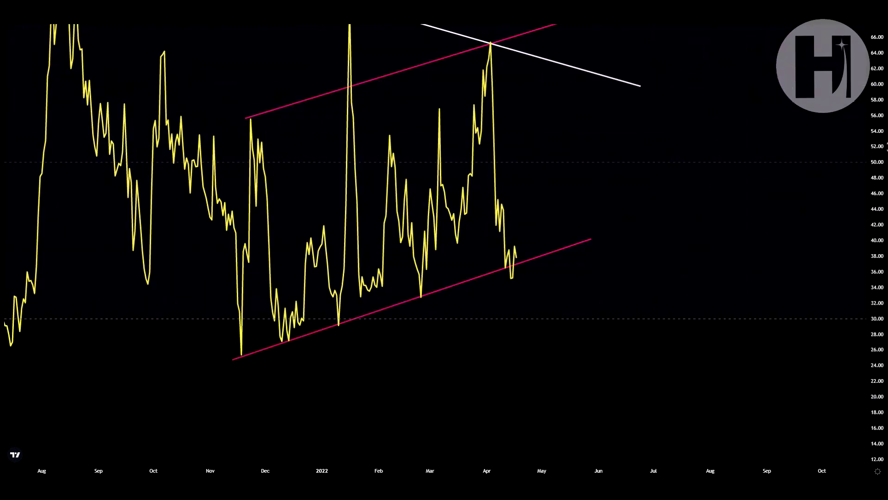
drag(857, 350, 850, 388)
drag(724, 265, 749, 315)
Brush an RSI path swinging inside the pink channel and breaking out towards a circled area around 80, and undo the strokes.
mouse_move(263, 285)
mouse_down()
mouse_move(300, 233)
mouse_move(311, 329)
mouse_move(387, 215)
mouse_move(392, 315)
mouse_move(440, 243)
mouse_move(467, 233)
mouse_move(504, 263)
mouse_move(532, 238)
mouse_up()
mouse_move(555, 292)
mouse_down()
mouse_move(564, 222)
mouse_move(618, 254)
mouse_move(629, 280)
mouse_move(667, 199)
mouse_move(696, 203)
mouse_move(725, 254)
mouse_move(750, 133)
mouse_move(803, 143)
mouse_move(770, 118)
mouse_move(817, 353)
mouse_up()
key(ctrl+z)
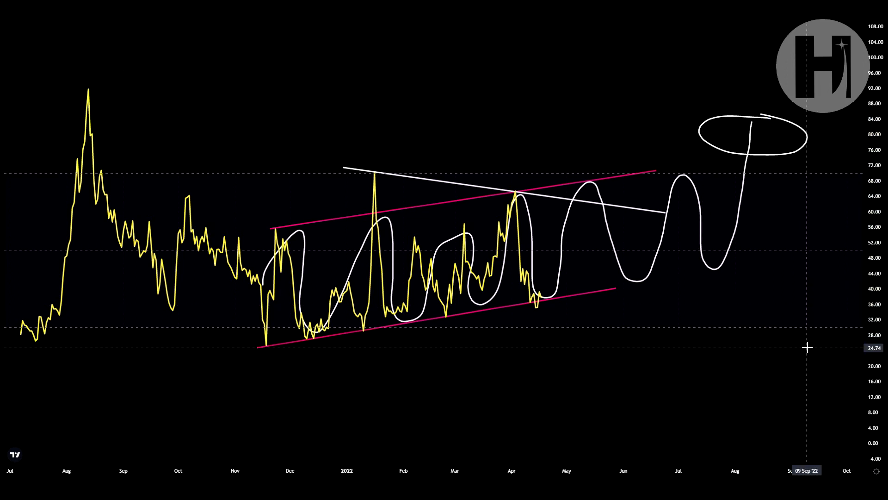
key(ctrl+z)
key(ctrl+z)
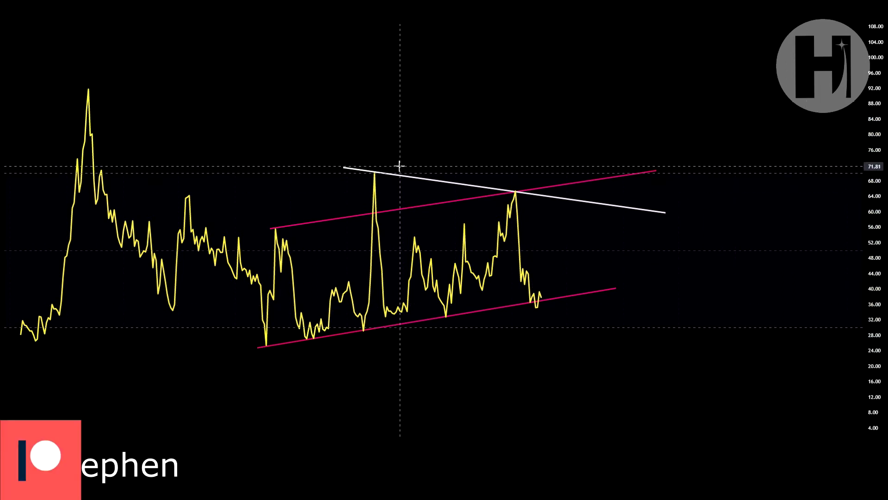
Circle the January and April RSI peaks touching the white descending trendline, and undo the strokes.
drag(398, 166, 562, 224)
mouse_move(631, 226)
mouse_down()
mouse_move(569, 178)
mouse_move(395, 152)
mouse_move(398, 182)
mouse_move(383, 163)
mouse_up()
key(ctrl+z)
drag(496, 184, 500, 185)
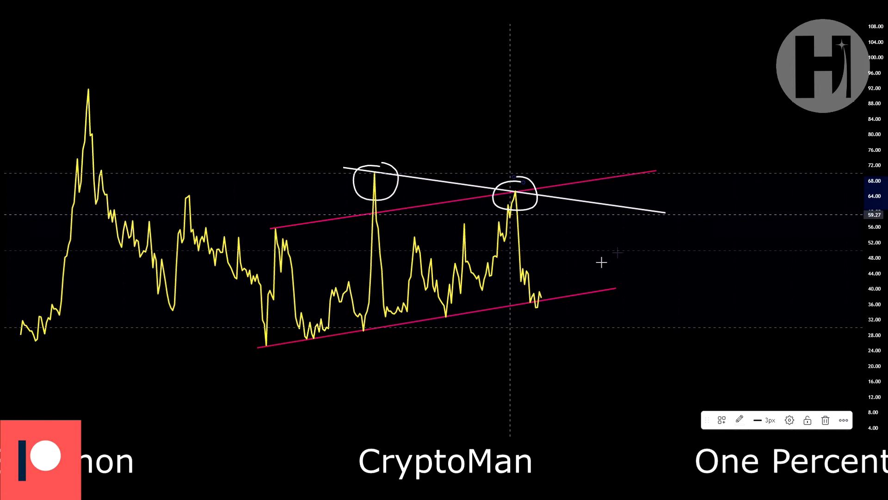
key(ctrl+z)
key(ctrl+z)
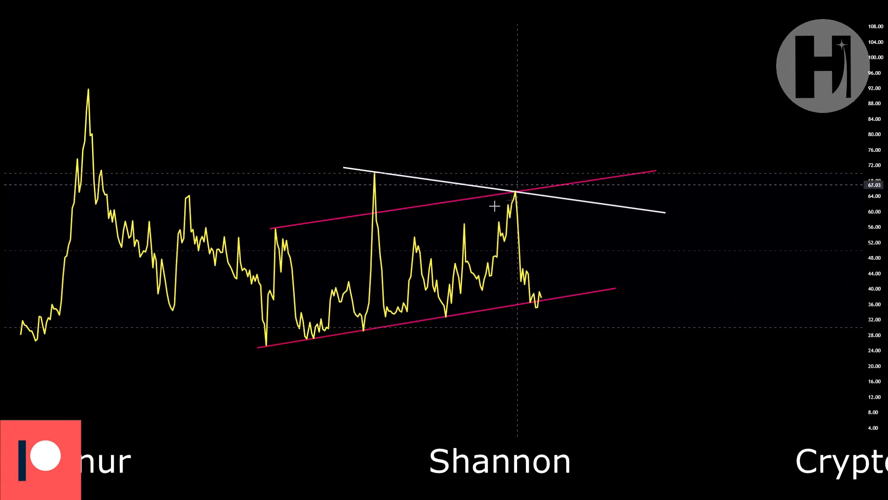
Brush a projected RSI path from the lower pink trendline up to a circled touch of the white descending trendline, and undo it.
mouse_move(497, 226)
mouse_down()
mouse_move(532, 291)
mouse_move(549, 282)
mouse_move(561, 249)
mouse_move(571, 277)
mouse_move(587, 272)
mouse_move(594, 226)
mouse_move(585, 213)
mouse_up()
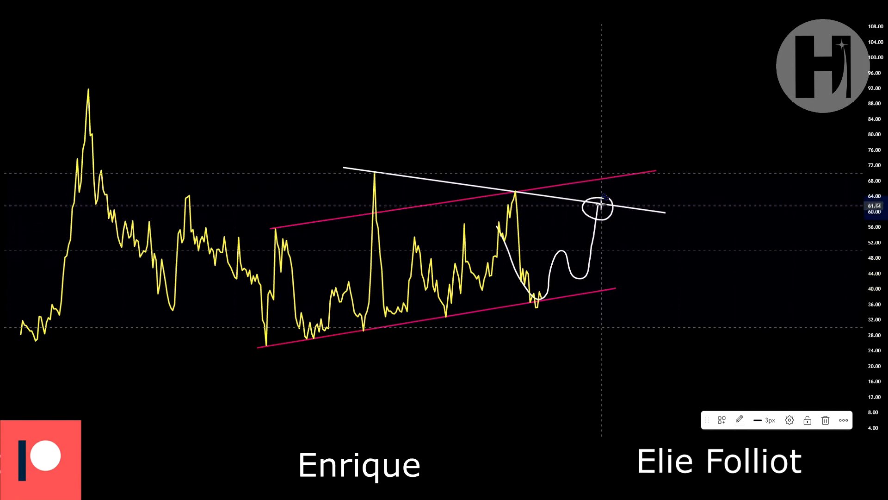
key(ctrl+z)
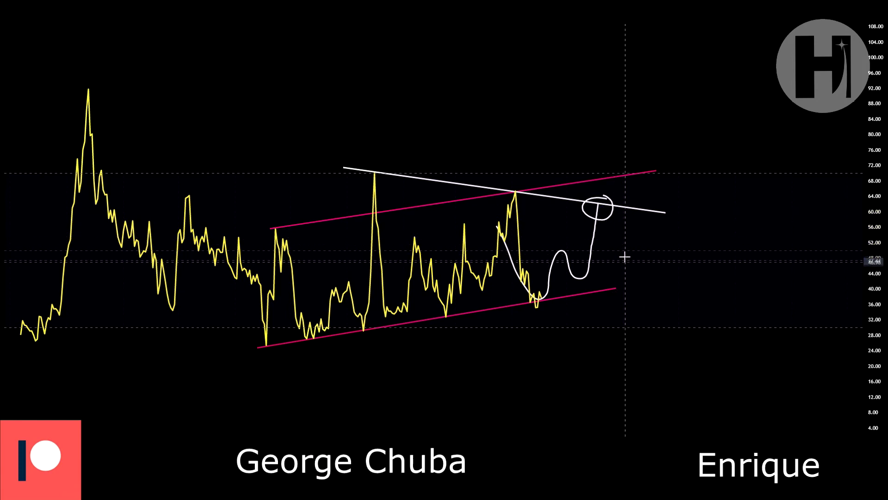
key(ctrl+z)
Brush a projected RSI path up to a circled touch of the upper pink trendline and back down to about 43, and undo it.
mouse_move(523, 253)
mouse_down()
mouse_move(559, 263)
mouse_move(585, 234)
mouse_move(601, 178)
mouse_move(610, 186)
mouse_move(584, 182)
mouse_move(612, 170)
mouse_move(602, 177)
mouse_move(633, 279)
mouse_up()
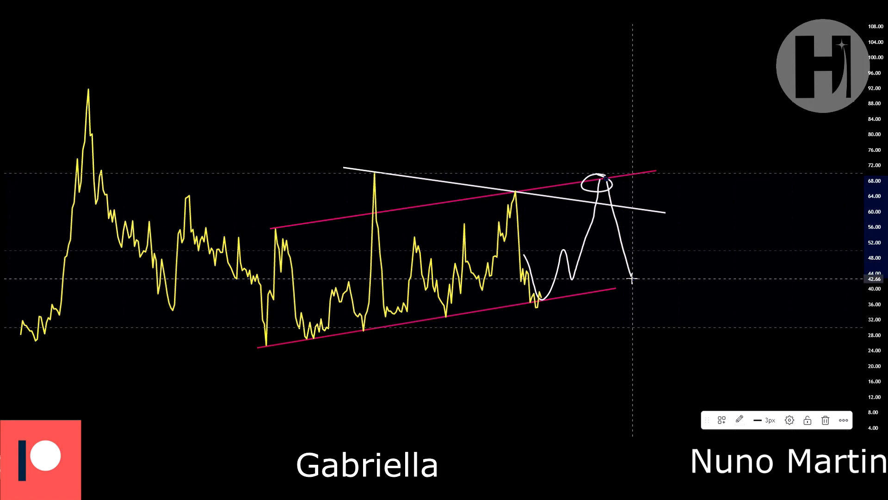
key(ctrl+z)
key(ctrl+z)
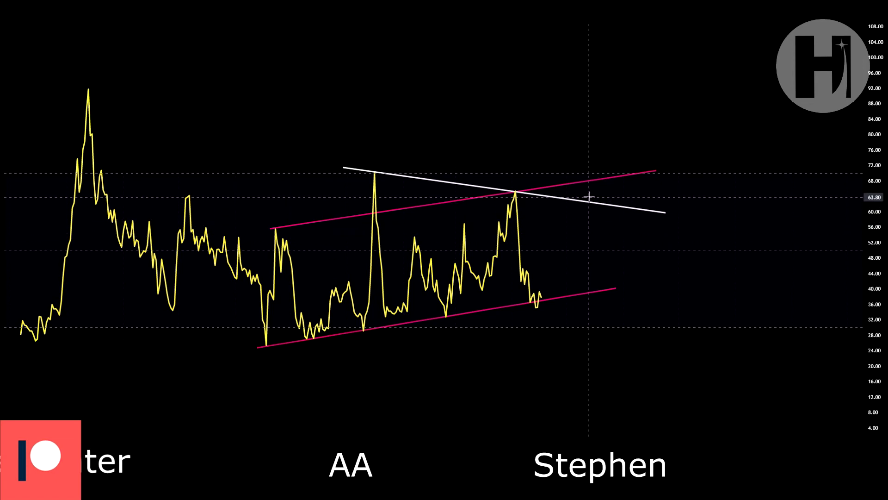
Brush projected RSI rejections at the white and upper pink trendlines with a circled area below them, and undo all the strokes.
mouse_move(581, 196)
mouse_down()
mouse_move(595, 214)
mouse_move(587, 197)
mouse_up()
mouse_move(535, 269)
mouse_down()
mouse_move(538, 307)
mouse_move(576, 257)
mouse_move(590, 203)
mouse_move(603, 237)
mouse_up()
mouse_move(605, 200)
mouse_down()
mouse_move(587, 197)
mouse_move(612, 199)
mouse_move(591, 194)
mouse_up()
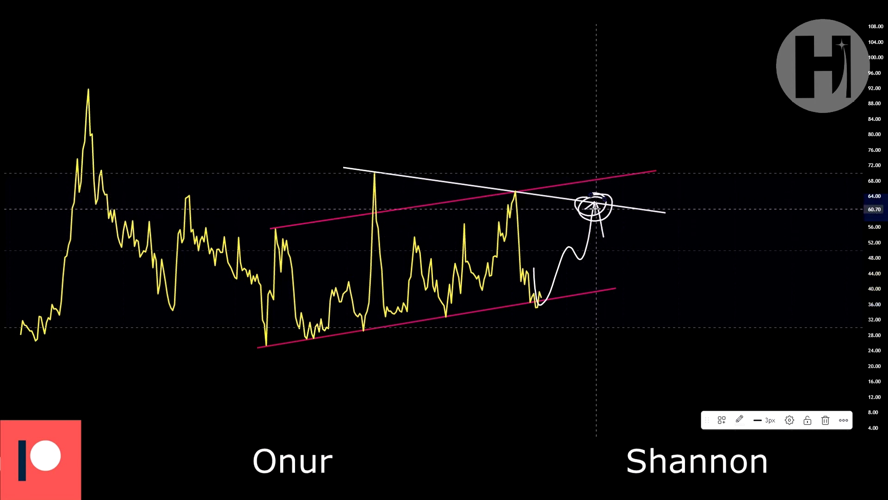
mouse_move(611, 176)
mouse_down()
mouse_move(590, 182)
mouse_move(611, 184)
mouse_move(646, 240)
mouse_move(617, 273)
mouse_move(628, 219)
mouse_up()
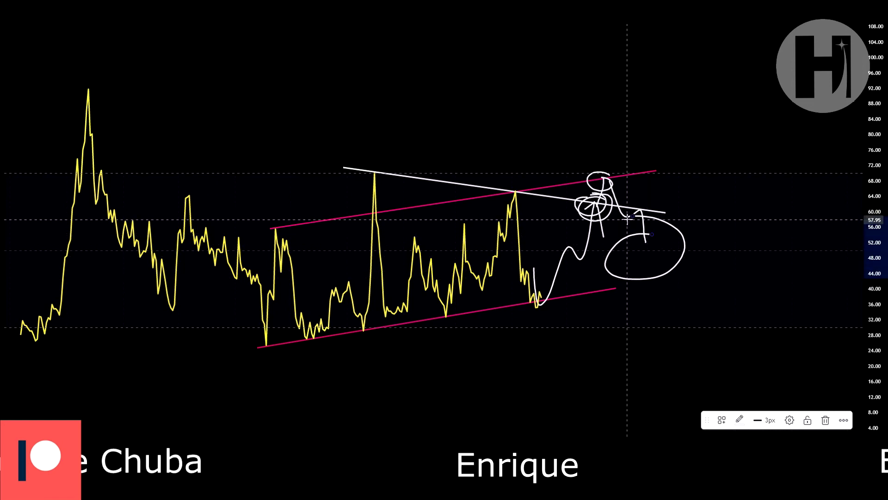
key(ctrl+z)
key(ctrl+z)
key(ctrl+z)
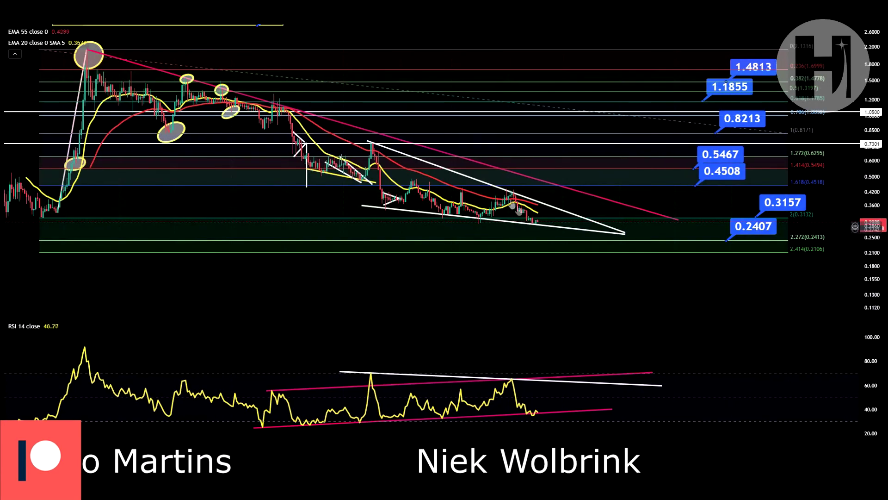
With the price and RSI panes shown together and enlarged, circle and trace the price lows along the wedge's bottom, and undo the strokes.
drag(878, 288, 831, 231)
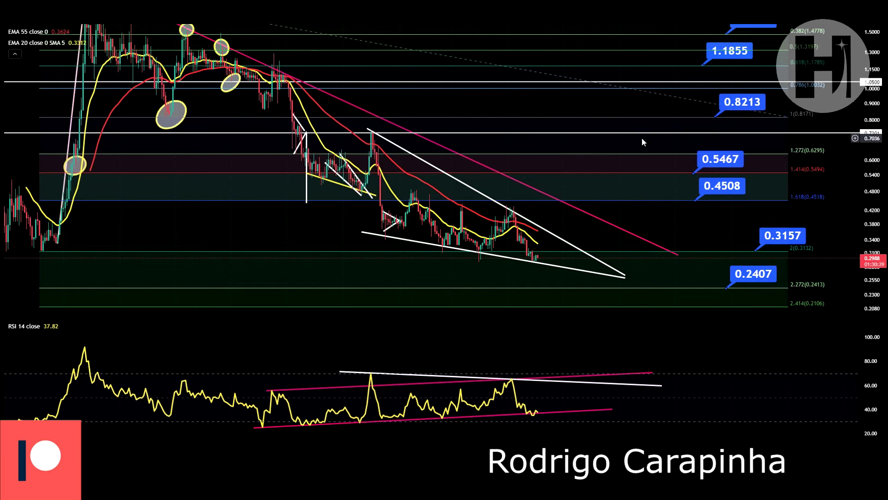
drag(886, 421, 881, 337)
drag(723, 382, 765, 365)
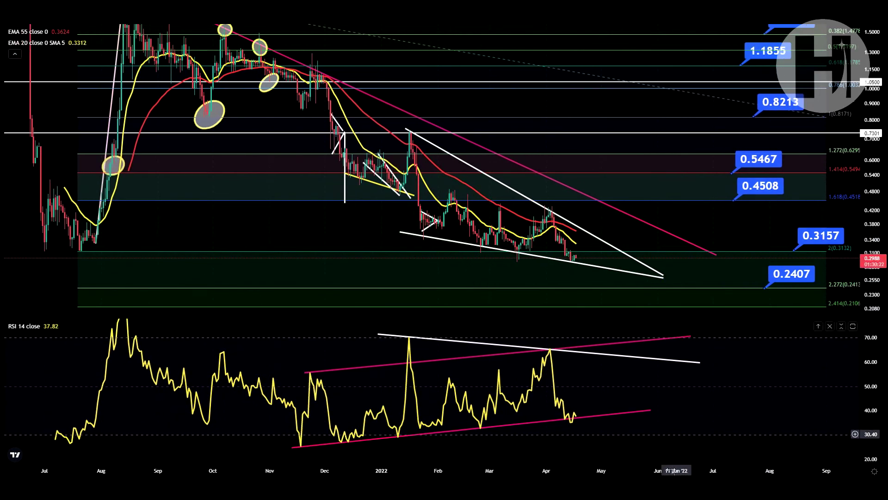
mouse_move(418, 218)
mouse_down()
mouse_move(470, 267)
mouse_move(543, 278)
mouse_move(594, 266)
mouse_move(569, 247)
mouse_move(426, 218)
mouse_move(441, 234)
mouse_move(517, 251)
mouse_up()
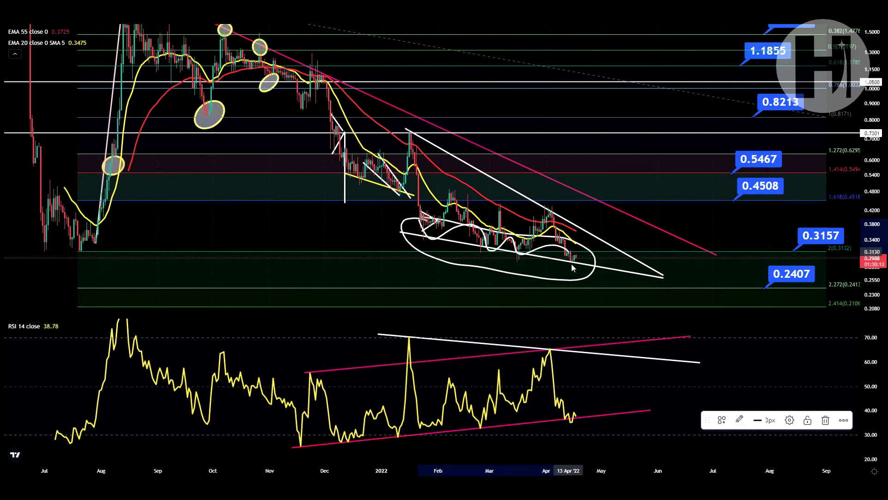
key(ctrl+z)
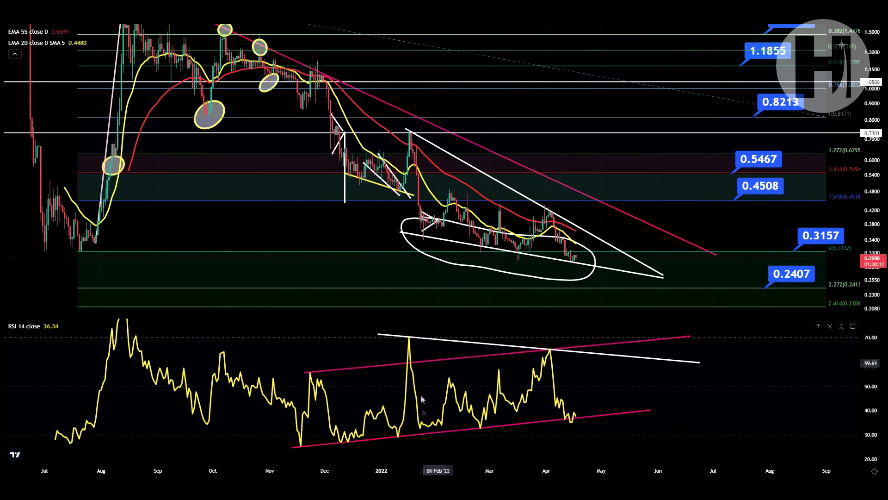
key(ctrl+z)
Trace the rising RSI lows on the lower pink trendline and the falling price lows on the wedge's bottom, and undo both strokes.
mouse_move(390, 434)
mouse_down()
mouse_move(418, 416)
mouse_move(488, 423)
mouse_move(545, 403)
mouse_move(588, 407)
mouse_up()
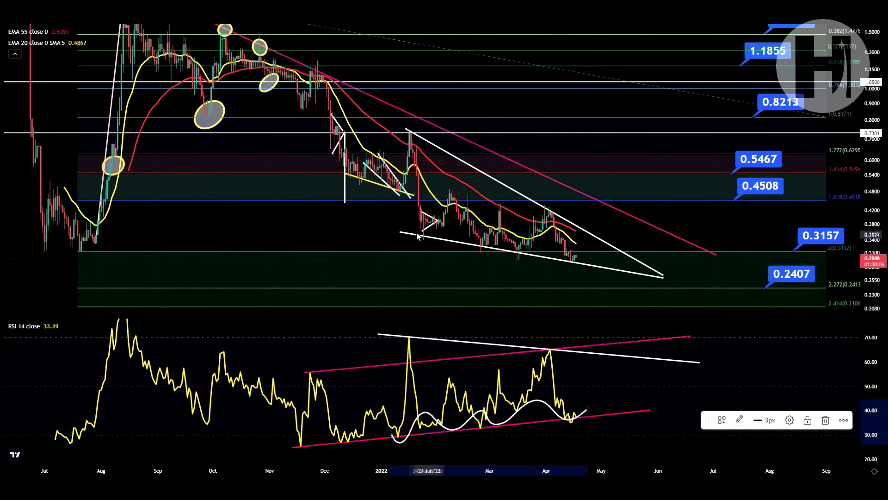
mouse_move(418, 230)
mouse_down()
mouse_move(437, 221)
mouse_move(499, 233)
mouse_move(518, 252)
mouse_move(572, 263)
mouse_up()
key(ctrl+z)
key(ctrl+z)
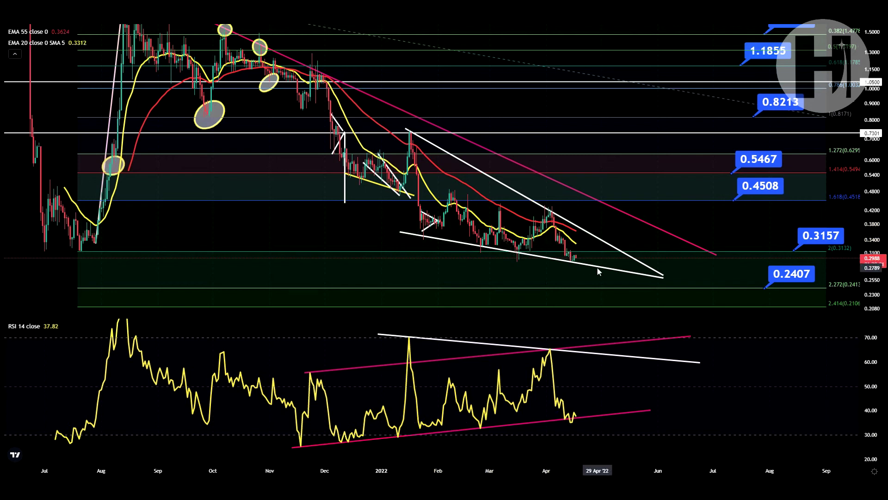
Brush a projected price path from the wedge's bottom to a circled pink-trendline touch and a matching circled RSI rise, and undo the strokes.
drag(870, 373, 870, 401)
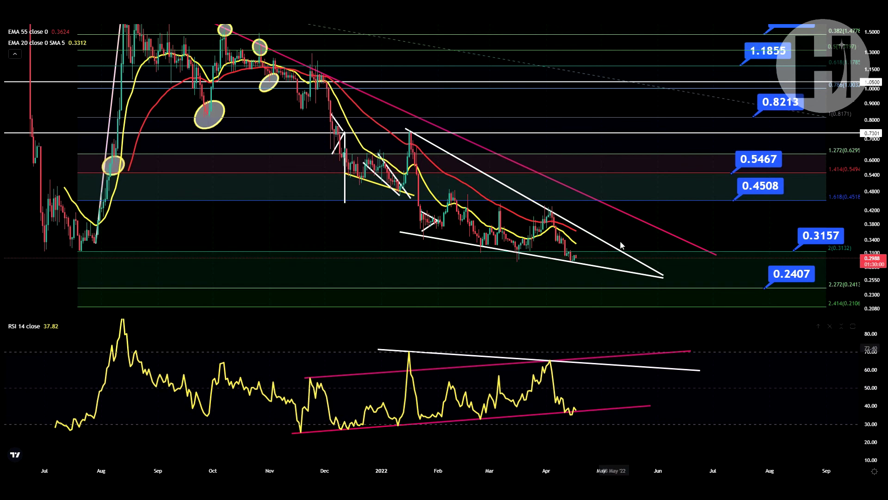
mouse_move(556, 257)
mouse_down()
mouse_move(573, 259)
mouse_move(587, 236)
mouse_up()
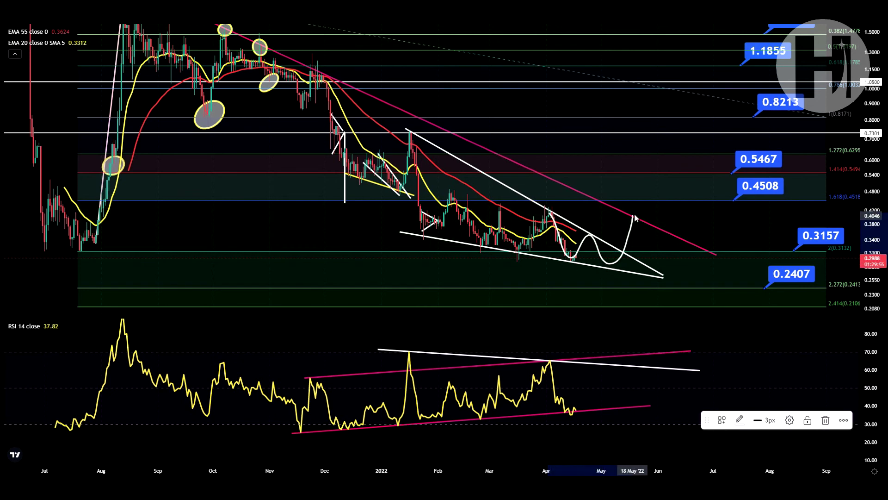
drag(553, 378, 578, 411)
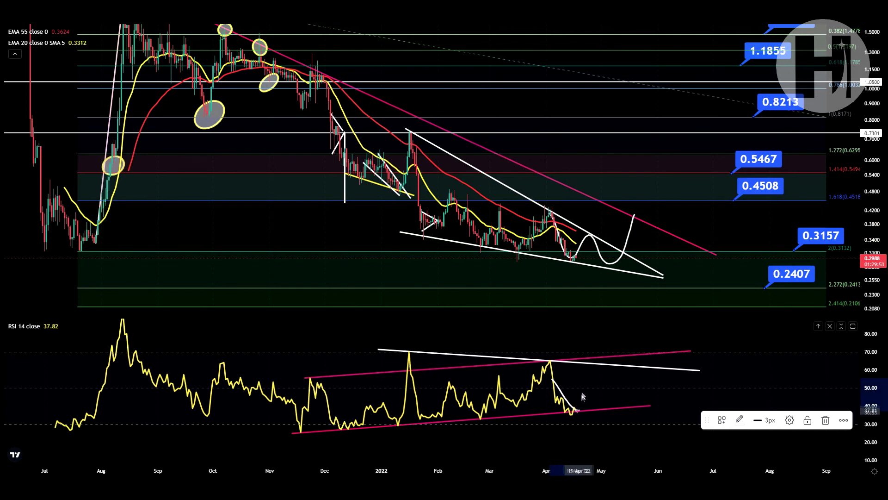
mouse_move(618, 361)
mouse_down()
mouse_move(610, 372)
mouse_move(615, 354)
mouse_up()
mouse_move(636, 203)
mouse_down()
mouse_move(630, 227)
mouse_move(638, 206)
mouse_up()
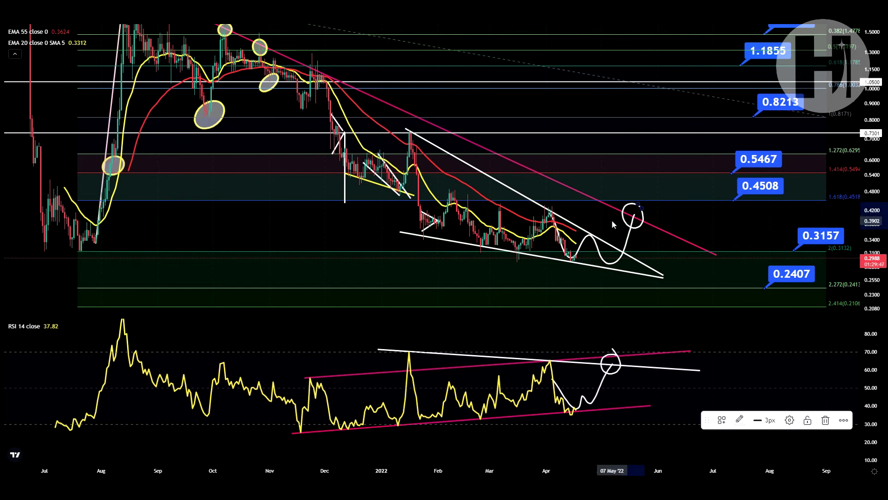
key(ctrl+z)
key(ctrl+z)
key(ctrl+z)
key(ctrl+z)
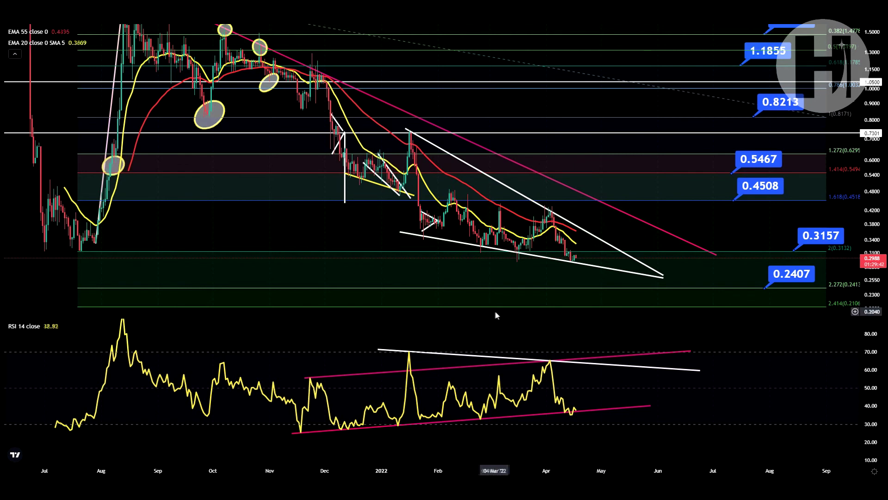
Examine the price history from the July lows through the falling wedge, comparing it with the RSI and ending with the price pane maximized.
double_click(369, 214)
drag(875, 166, 872, 287)
drag(305, 468, 445, 469)
double_click(582, 440)
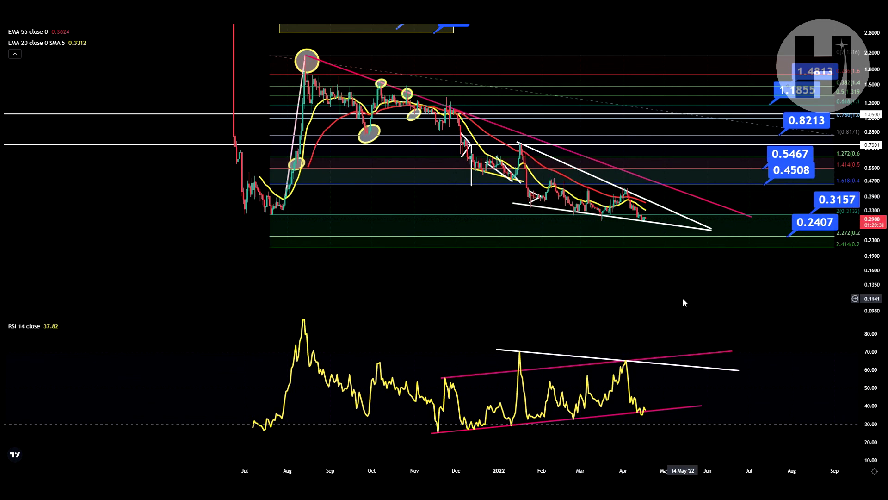
double_click(654, 289)
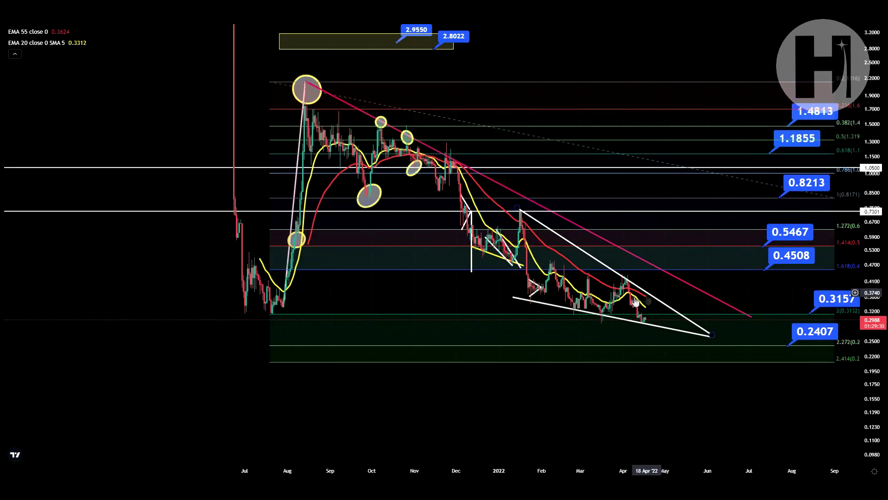
double_click(660, 383)
double_click(609, 284)
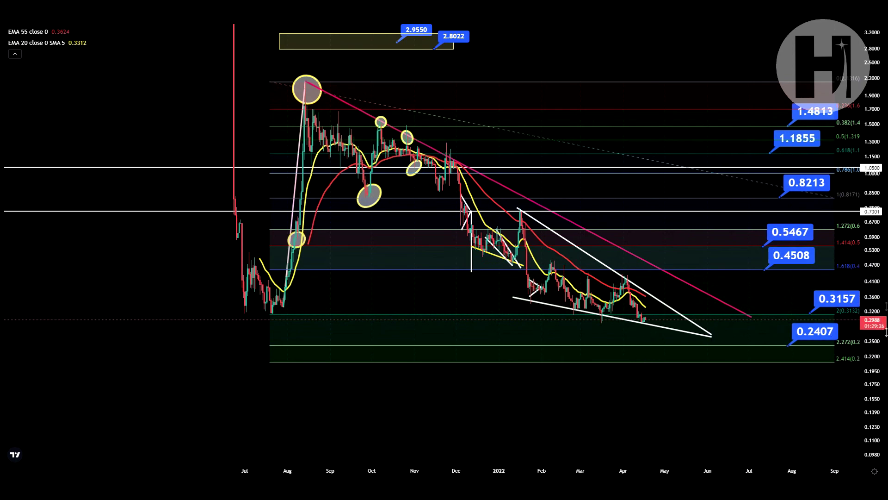
Measure the price rise from the current price level inside the falling wedge up to its upper trendline around early May.
drag(870, 379, 870, 273)
drag(683, 466, 460, 462)
drag(411, 403, 540, 349)
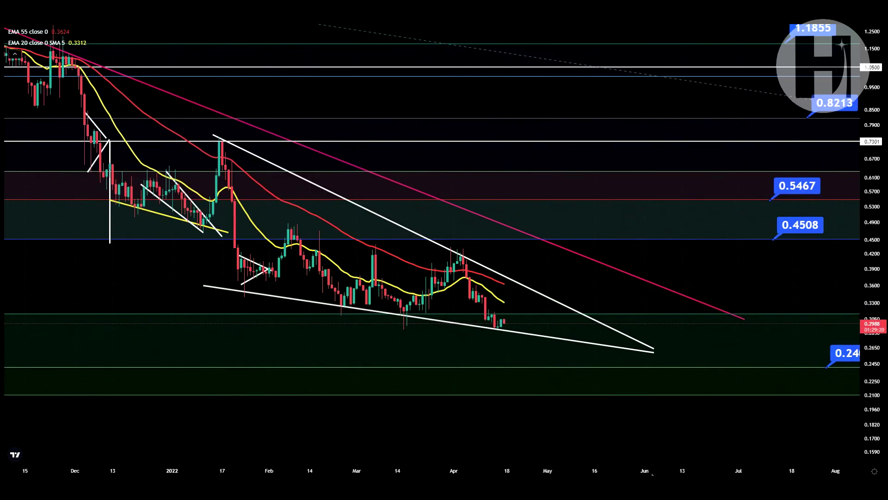
shift+click(551, 324)
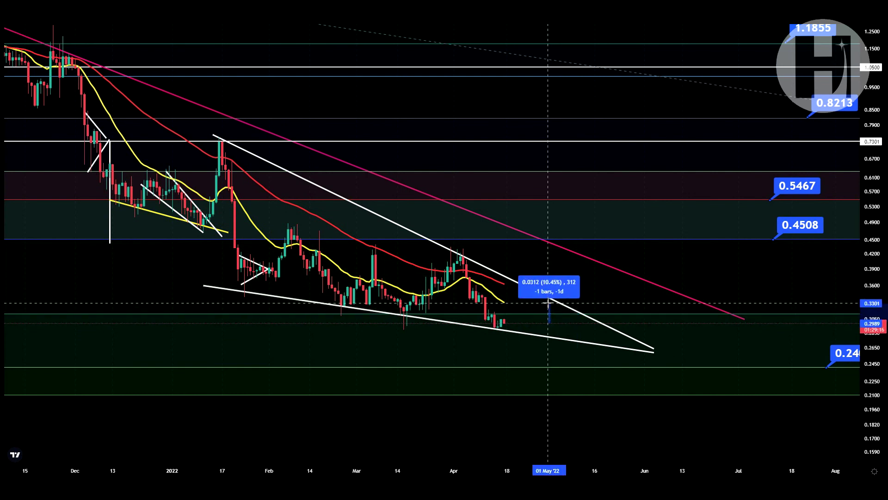
click(606, 286)
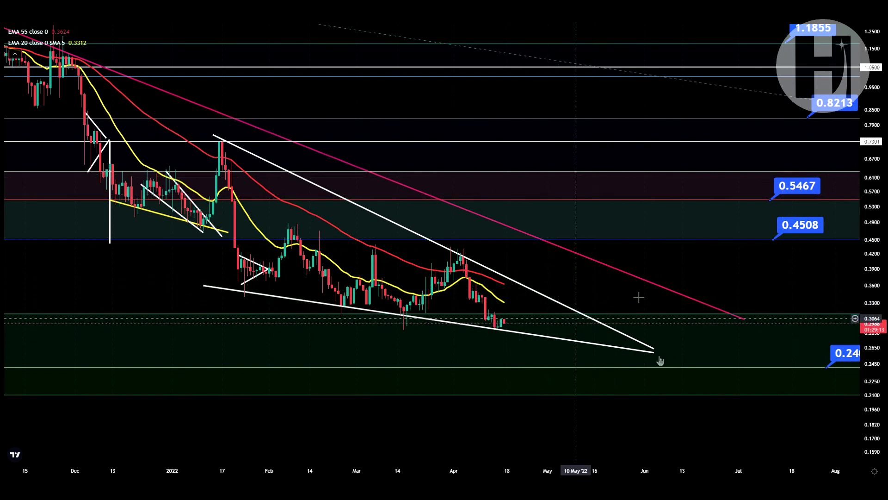